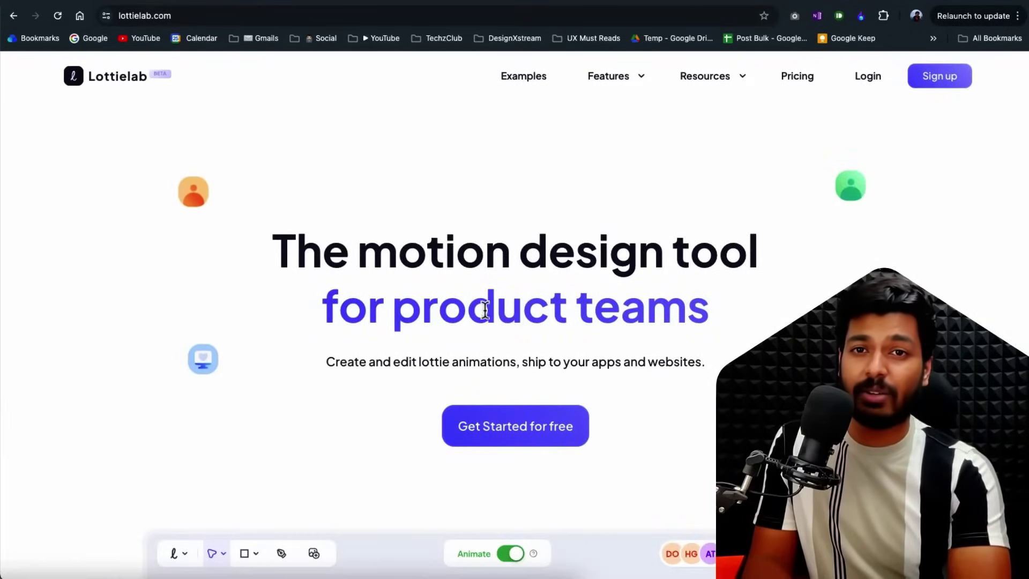
Go to Lottielab's Examples gallery and browse down through the example animation cards.
{"action": "scroll", "coordinate": [416, 317], "scroll_direction": "down", "scroll_amount": 8}
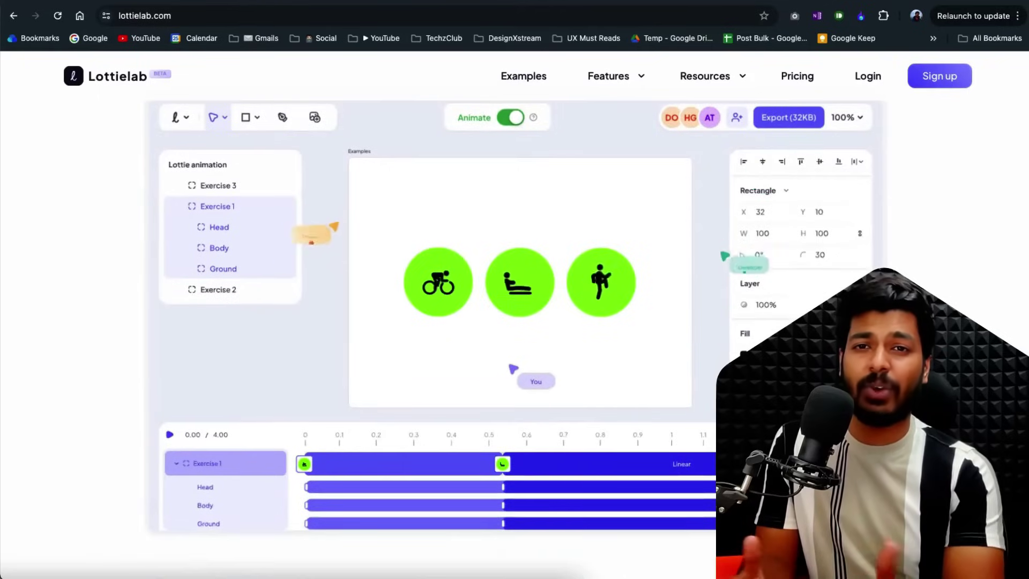
{"action": "left_click", "coordinate": [524, 79]}
{"action": "scroll", "coordinate": [575, 271], "scroll_direction": "down", "scroll_amount": 3}
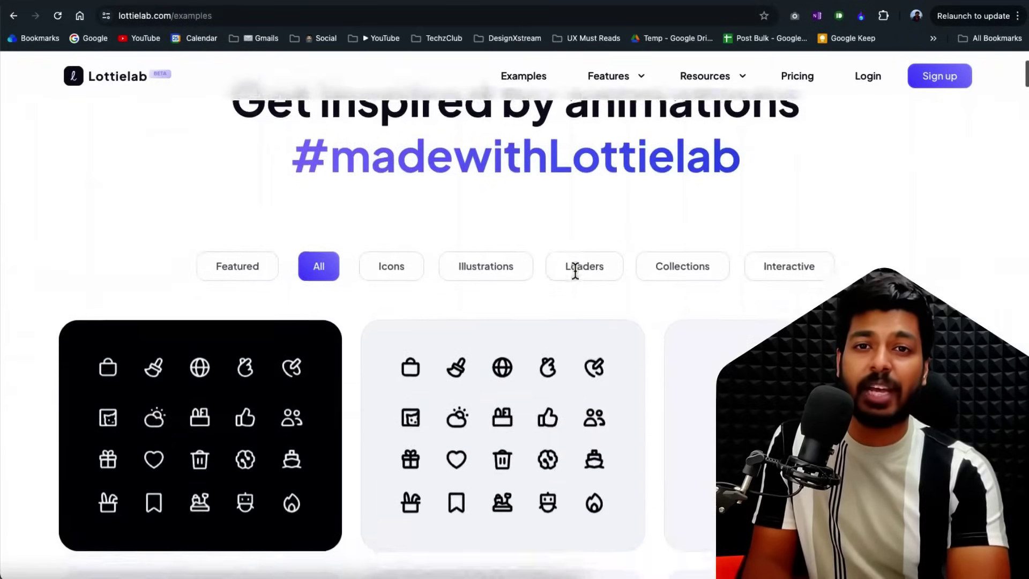
{"action": "scroll", "coordinate": [575, 270], "scroll_direction": "down", "scroll_amount": 12}
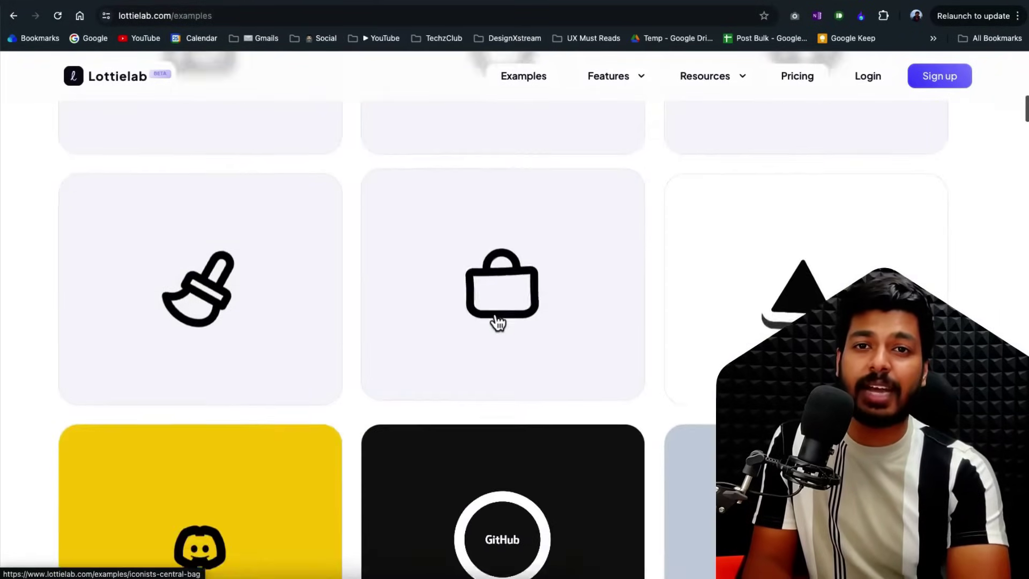
{"action": "scroll", "coordinate": [496, 322], "scroll_direction": "down", "scroll_amount": 5}
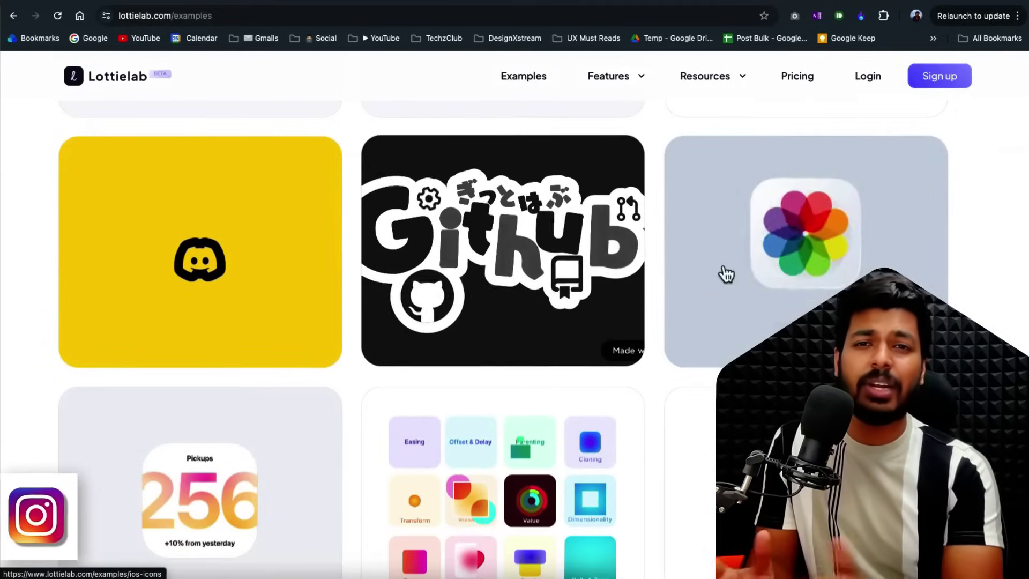
{"action": "scroll", "coordinate": [718, 321], "scroll_direction": "down", "scroll_amount": 3}
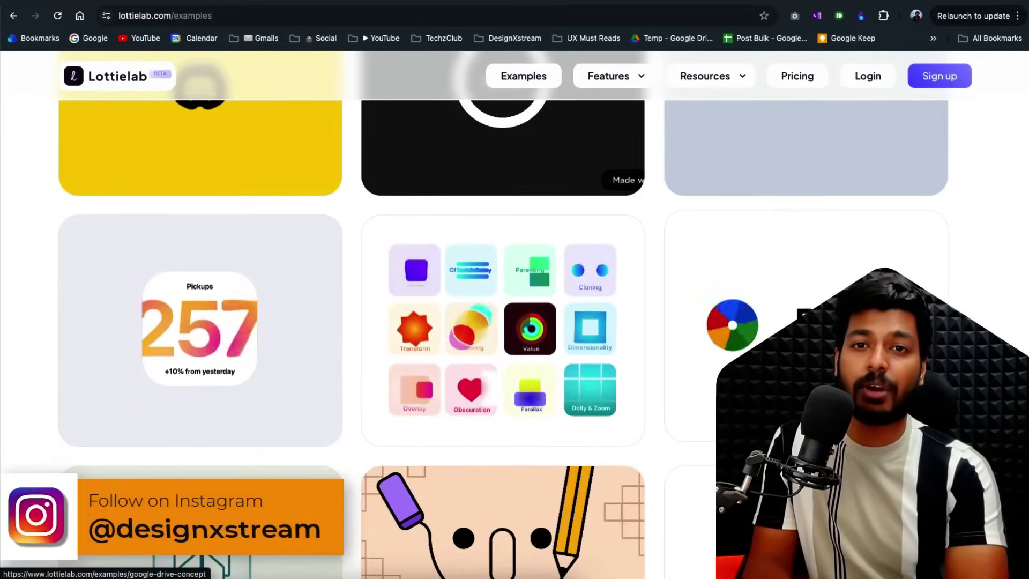
{"action": "scroll", "coordinate": [750, 332], "scroll_direction": "down", "scroll_amount": 2}
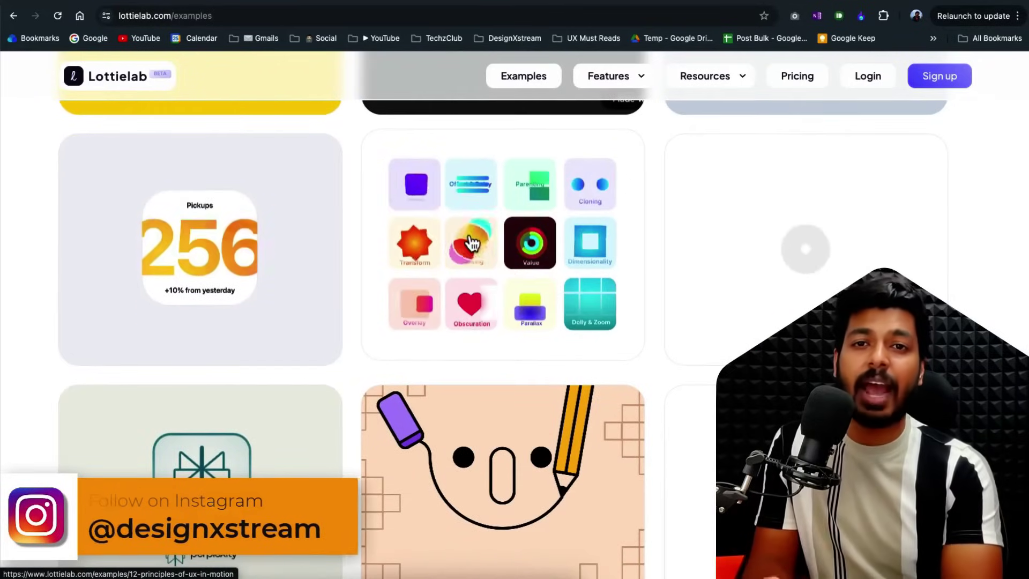
{"action": "scroll", "coordinate": [571, 311], "scroll_direction": "down", "scroll_amount": 4}
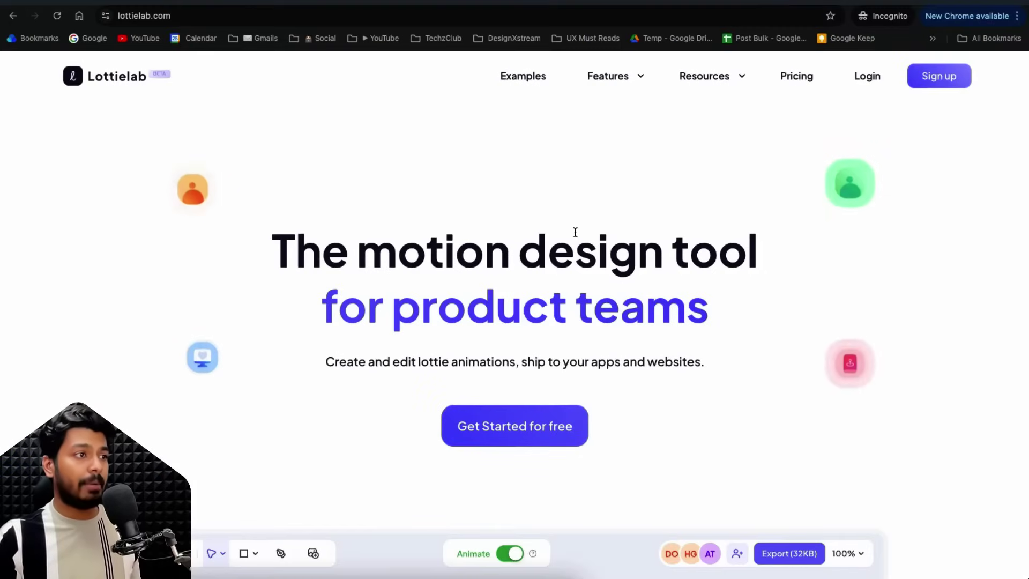
Scroll the Lottielab homepage down in the incognito window, then back up to the Sign up hero.
{"action": "scroll", "coordinate": [575, 232], "scroll_direction": "down", "scroll_amount": 1}
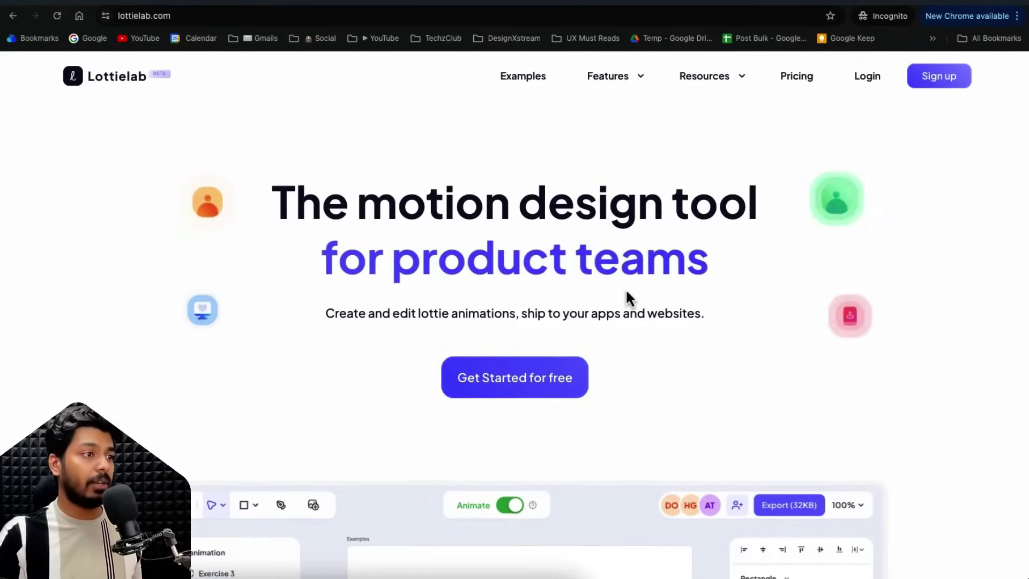
{"action": "scroll", "coordinate": [626, 289], "scroll_direction": "down", "scroll_amount": 8}
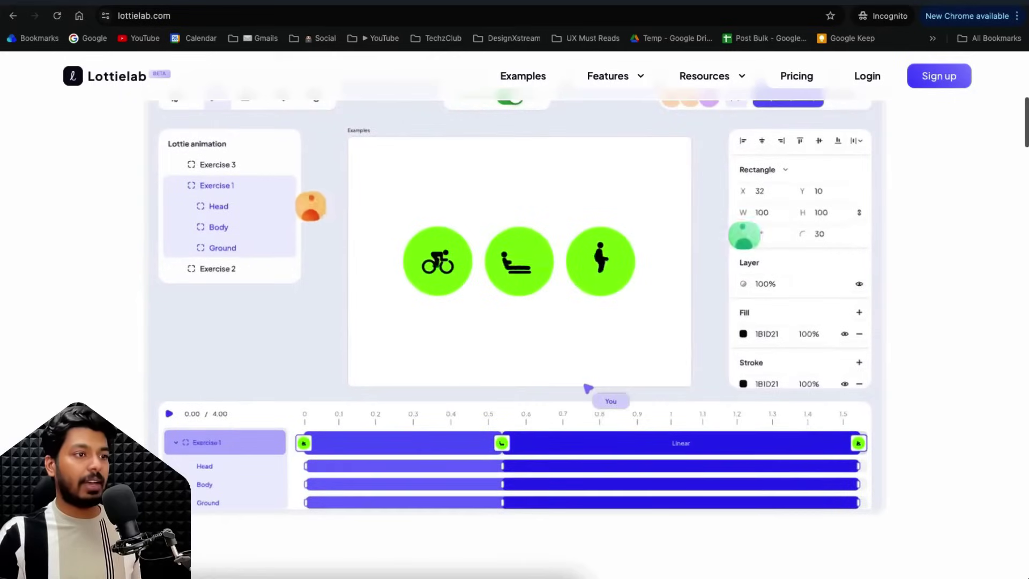
{"action": "scroll", "coordinate": [592, 367], "scroll_direction": "down", "scroll_amount": 15}
{"action": "scroll", "coordinate": [592, 368], "scroll_direction": "up", "scroll_amount": 20}
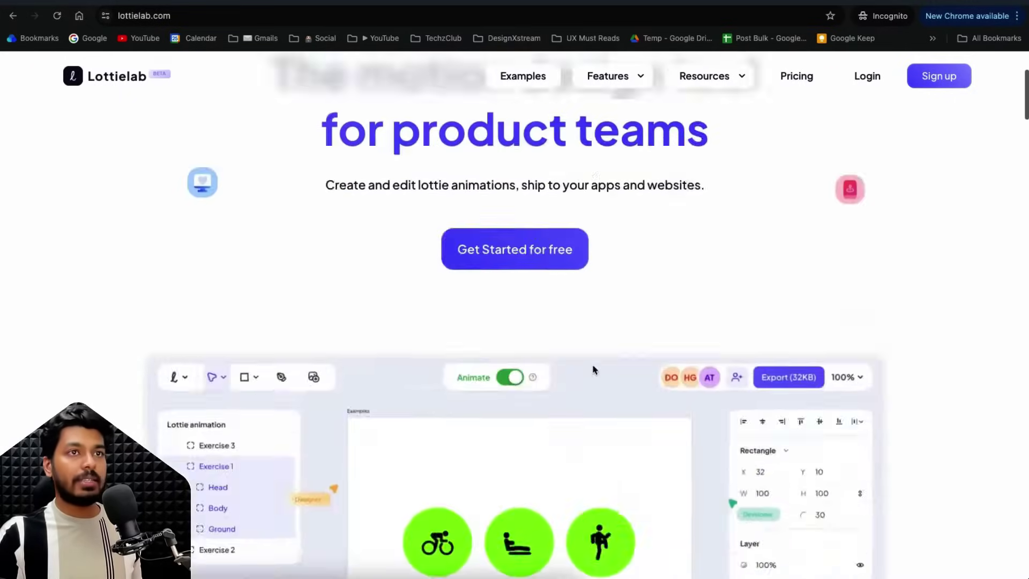
{"action": "scroll", "coordinate": [593, 369], "scroll_direction": "up", "scroll_amount": 2}
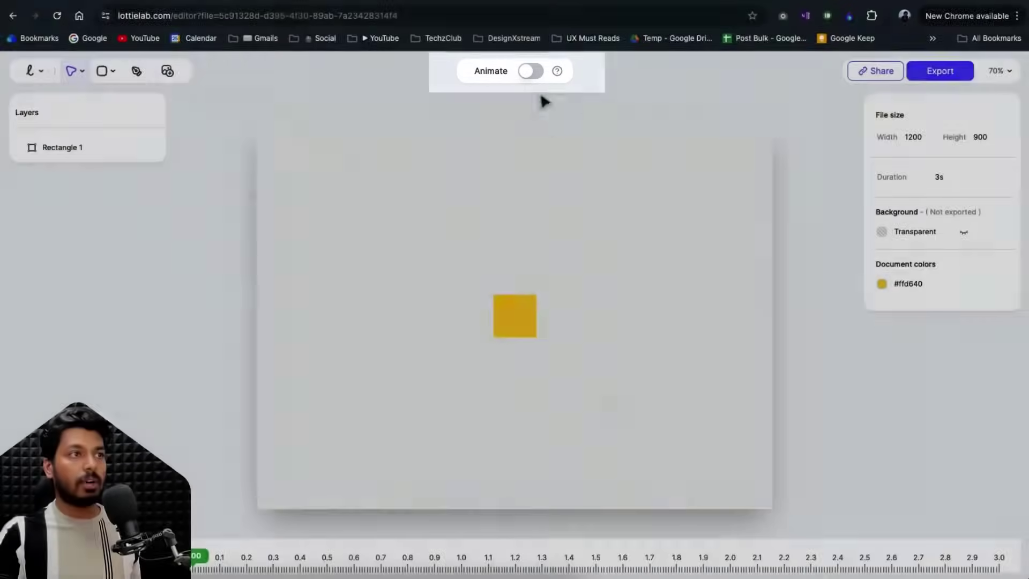
{"action": "left_click", "coordinate": [529, 75]}
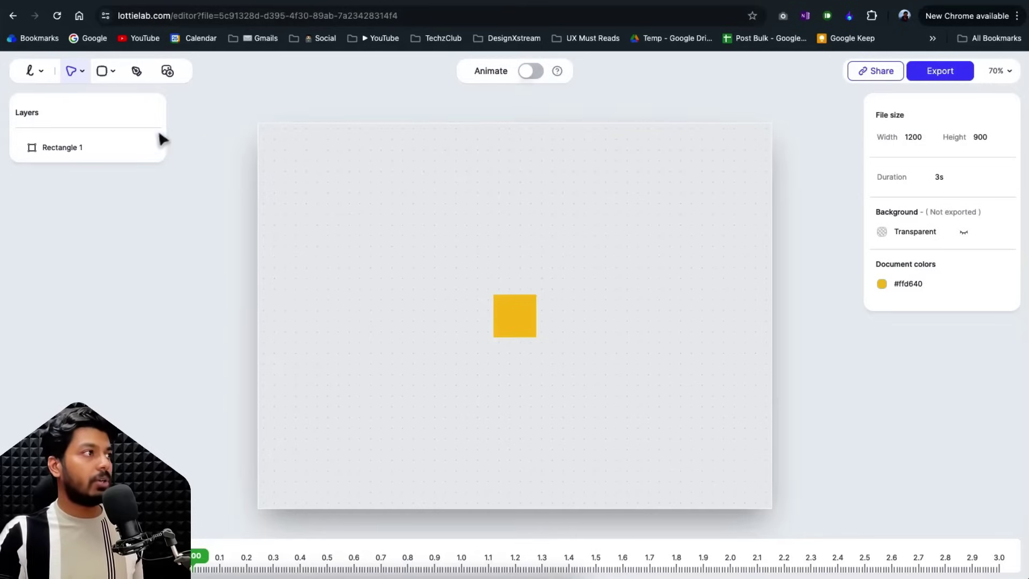
{"action": "left_click", "coordinate": [32, 73]}
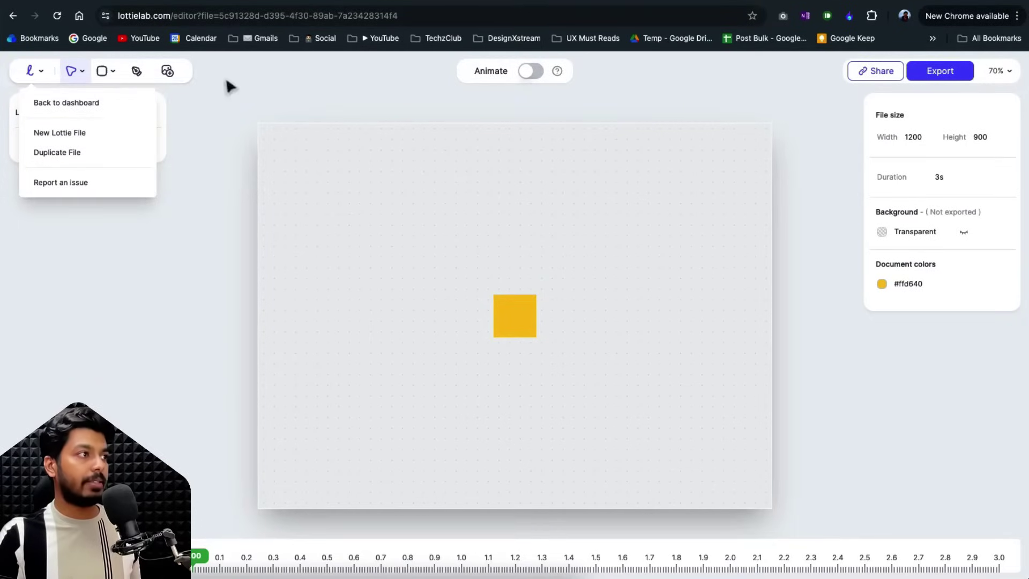
{"action": "left_click", "coordinate": [204, 106]}
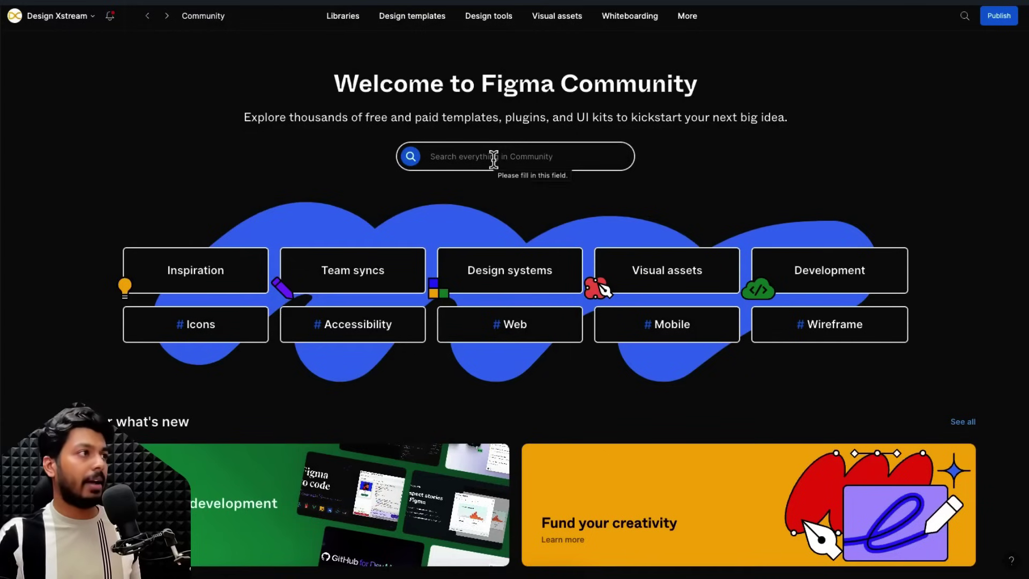
Search Figma Community for 'illustration scen' and open the Sunrise Scenery illustration resource page.
{"action": "type", "text": "ill"}
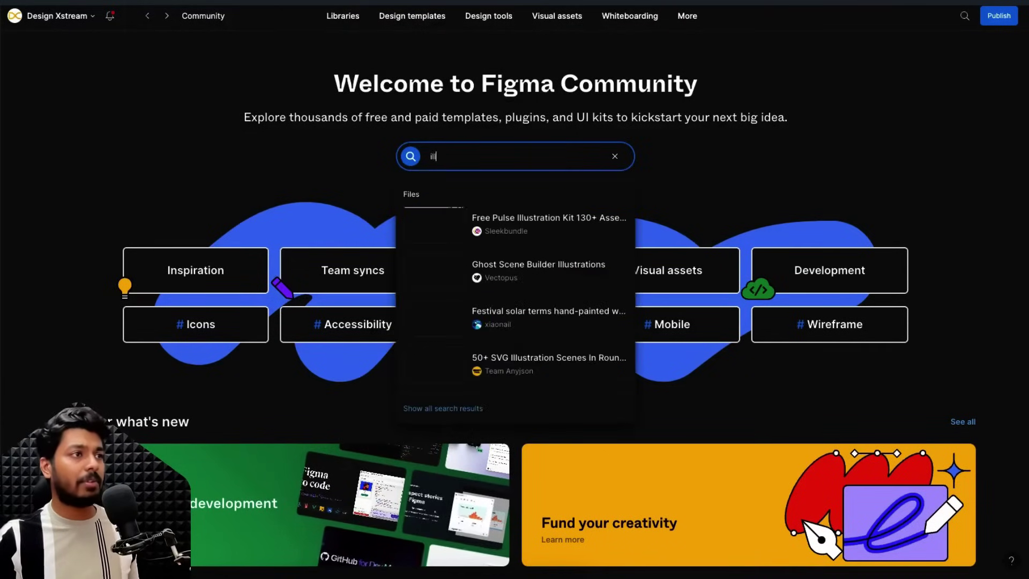
{"action": "type", "text": "ustration scene"}
{"action": "key", "text": "Return"}
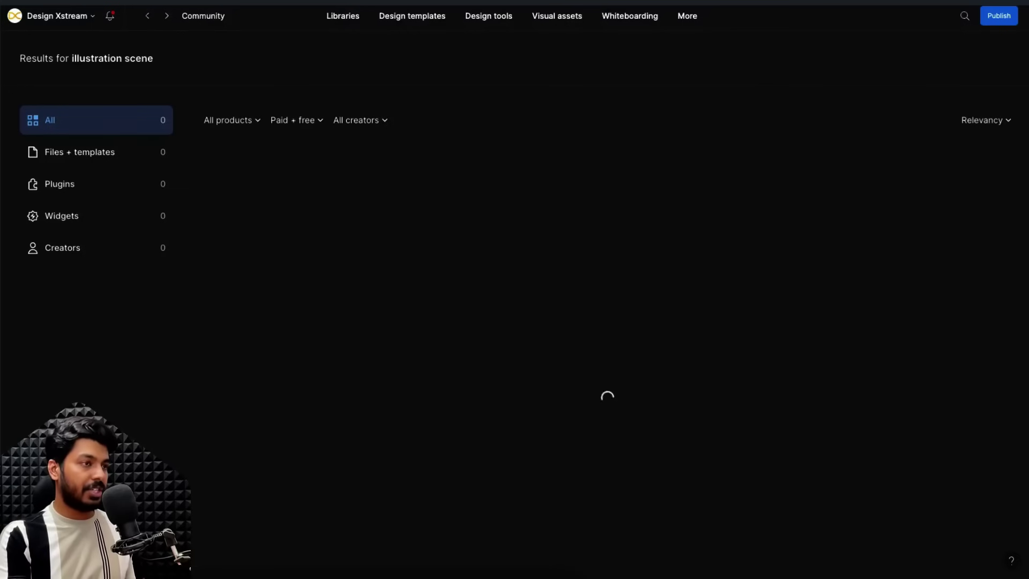
{"action": "scroll", "coordinate": [558, 247], "scroll_direction": "down", "scroll_amount": 5}
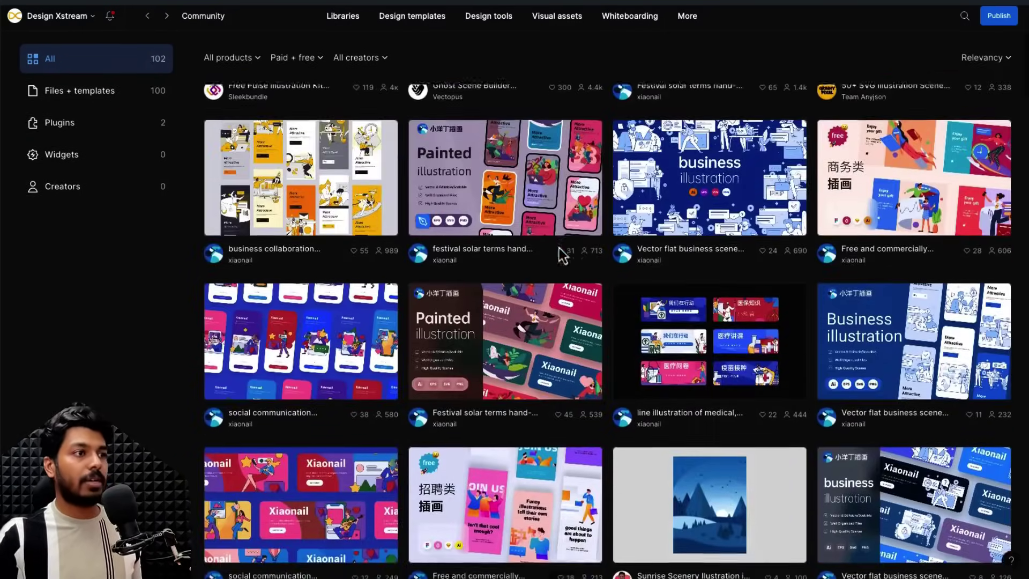
{"action": "scroll", "coordinate": [559, 247], "scroll_direction": "down", "scroll_amount": 2}
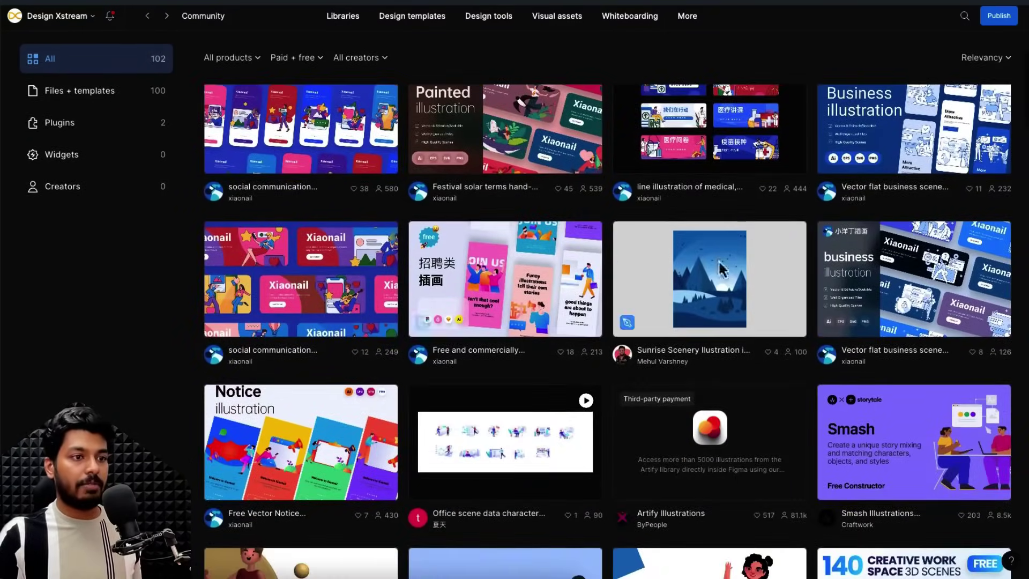
{"action": "left_click", "coordinate": [738, 308]}
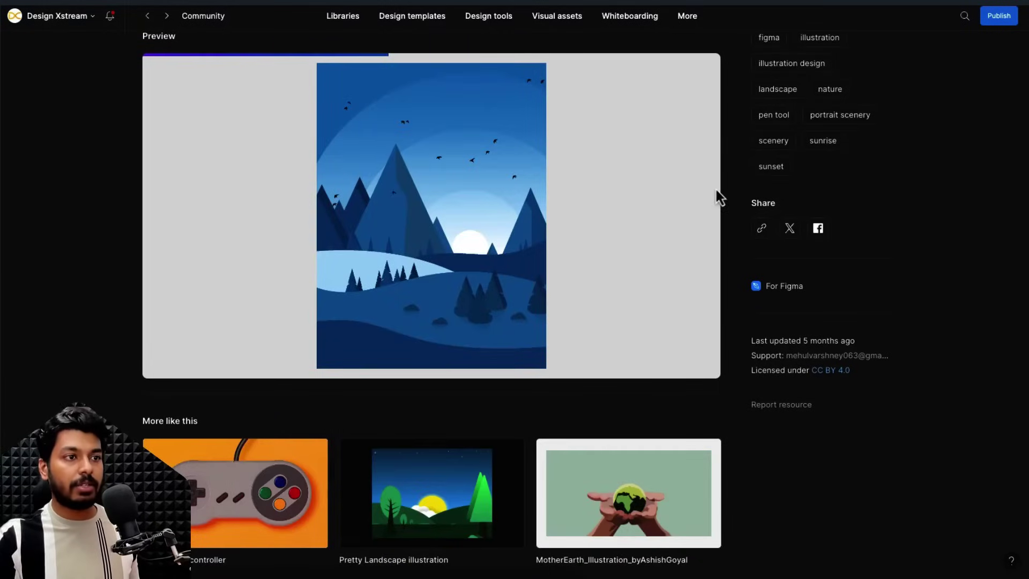
{"action": "scroll", "coordinate": [481, 204], "scroll_direction": "up", "scroll_amount": 2}
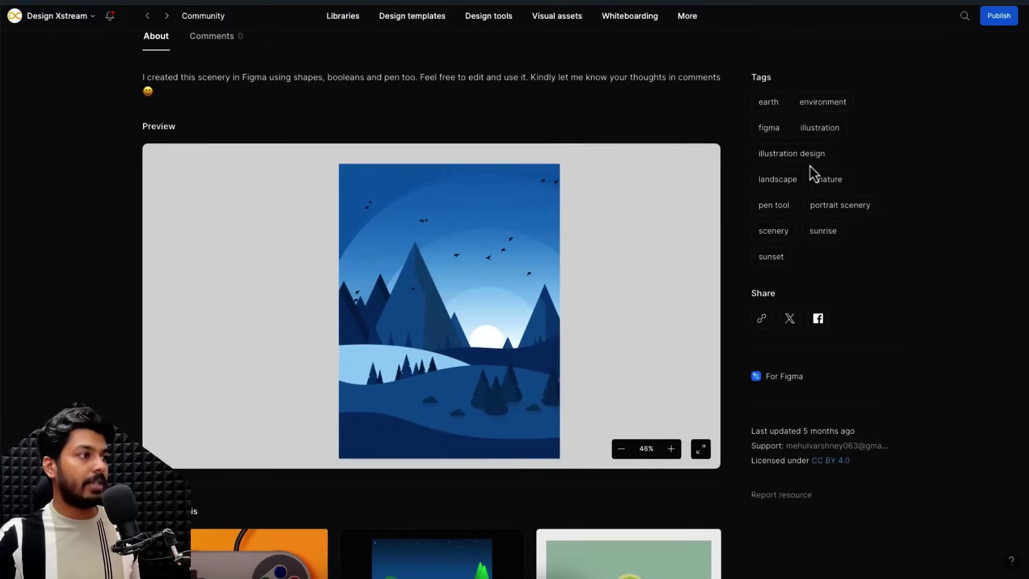
{"action": "scroll", "coordinate": [809, 171], "scroll_direction": "up", "scroll_amount": 5}
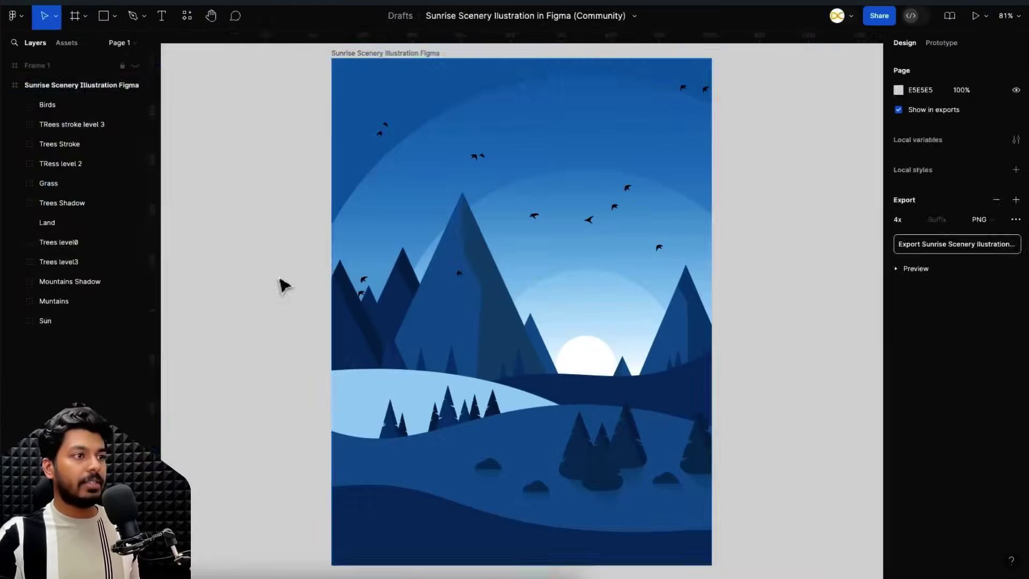
Launch the Lottielab - Figma to Lottie animation plugin from Figma's plugins list.
{"action": "left_click", "coordinate": [606, 295]}
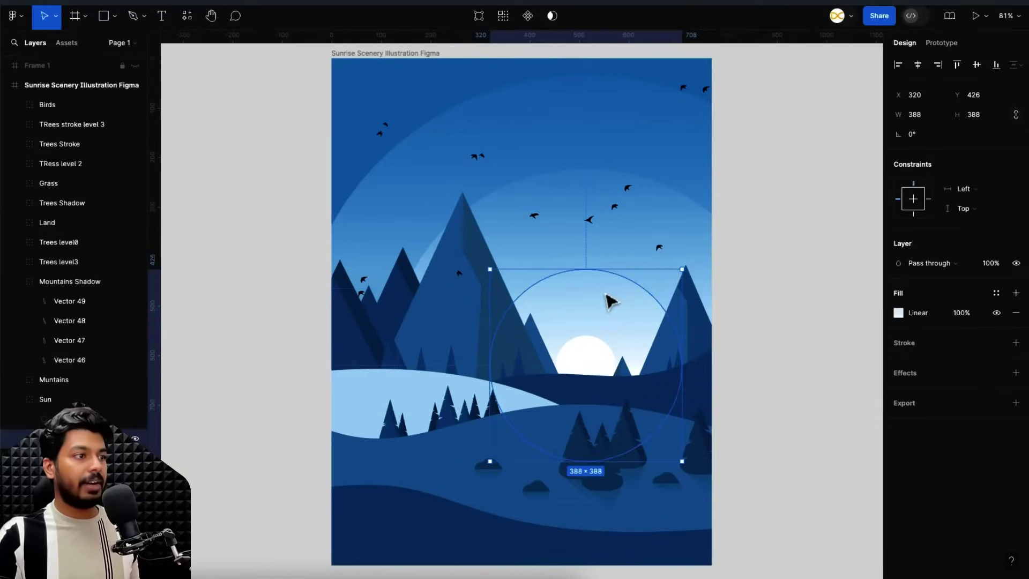
{"action": "left_click", "coordinate": [590, 345]}
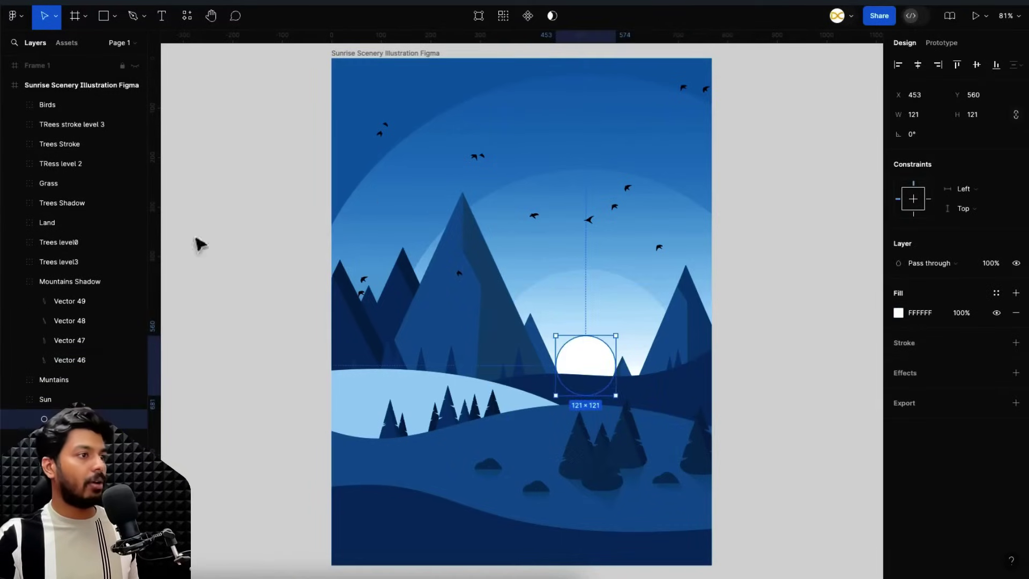
{"action": "left_click", "coordinate": [279, 261]}
{"action": "left_click", "coordinate": [188, 16]}
{"action": "left_click", "coordinate": [247, 42]}
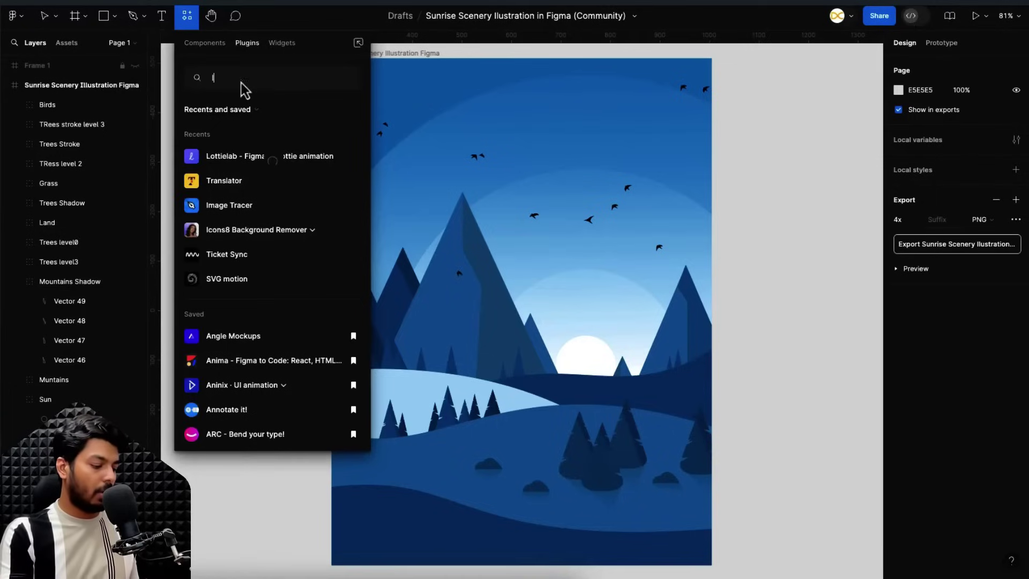
{"action": "type", "text": "lottielab"}
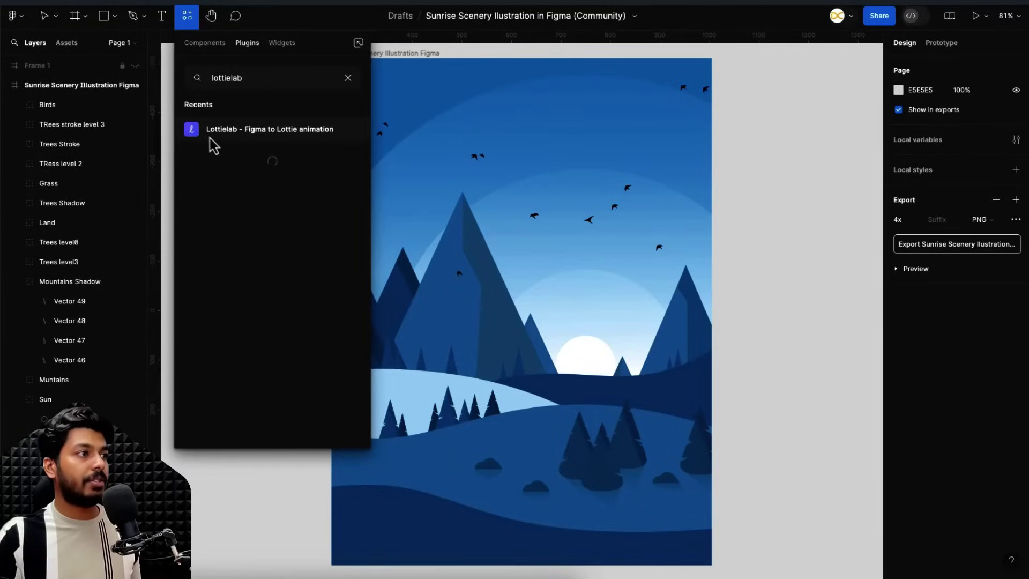
{"action": "left_click", "coordinate": [256, 132]}
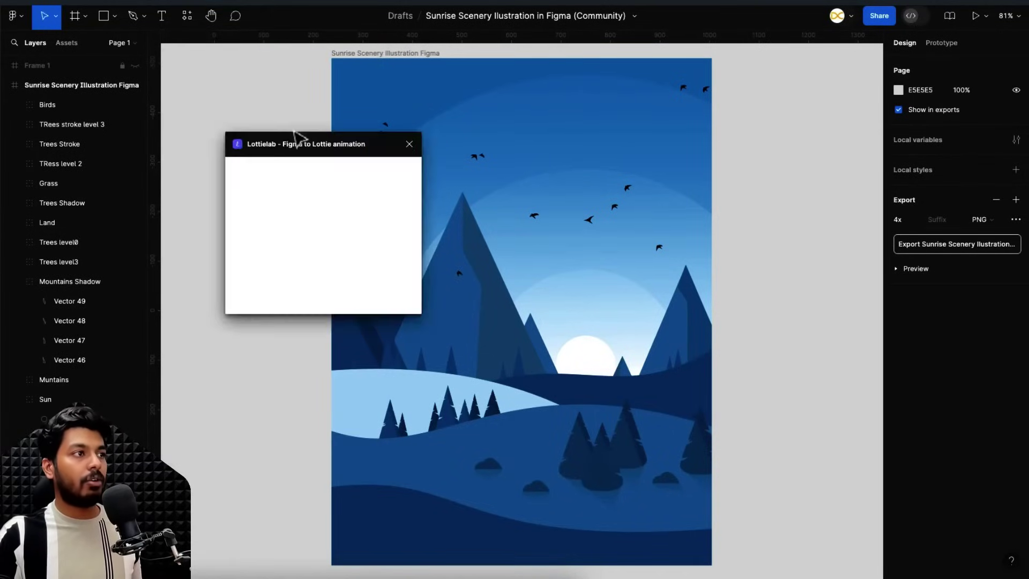
Copy the whole Sunrise Scenery frame as Lottie data and return to the Lottielab editor.
{"action": "scroll", "coordinate": [355, 128], "scroll_direction": "left", "scroll_amount": 4}
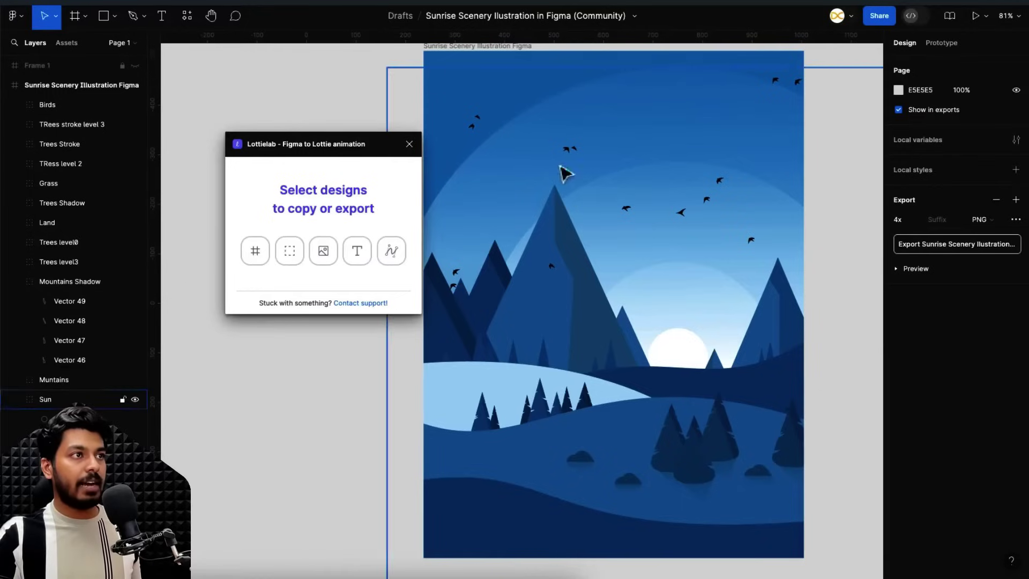
{"action": "scroll", "coordinate": [467, 83], "scroll_direction": "up", "scroll_amount": 1}
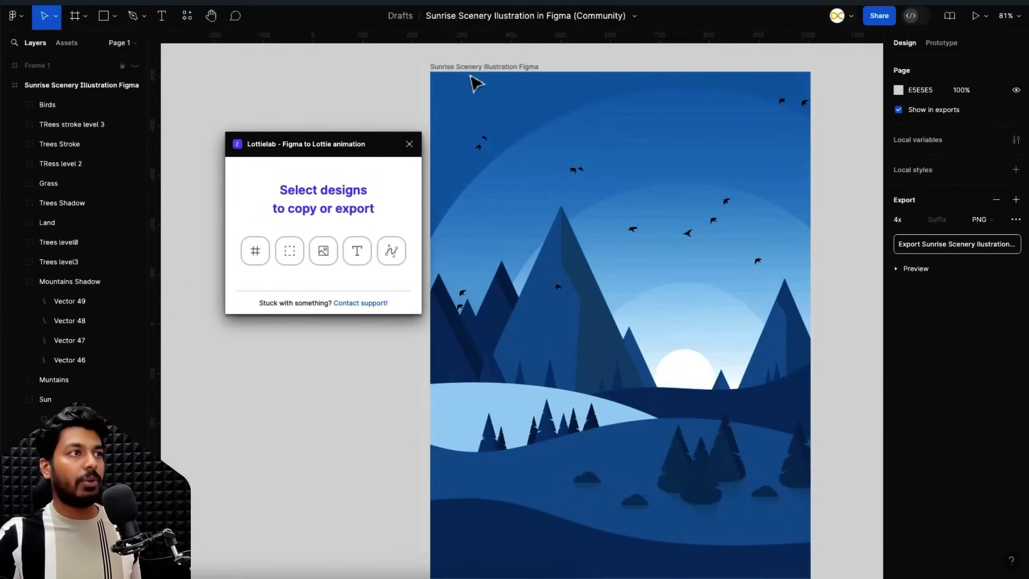
{"action": "left_click", "coordinate": [471, 78]}
{"action": "left_click", "coordinate": [452, 78]}
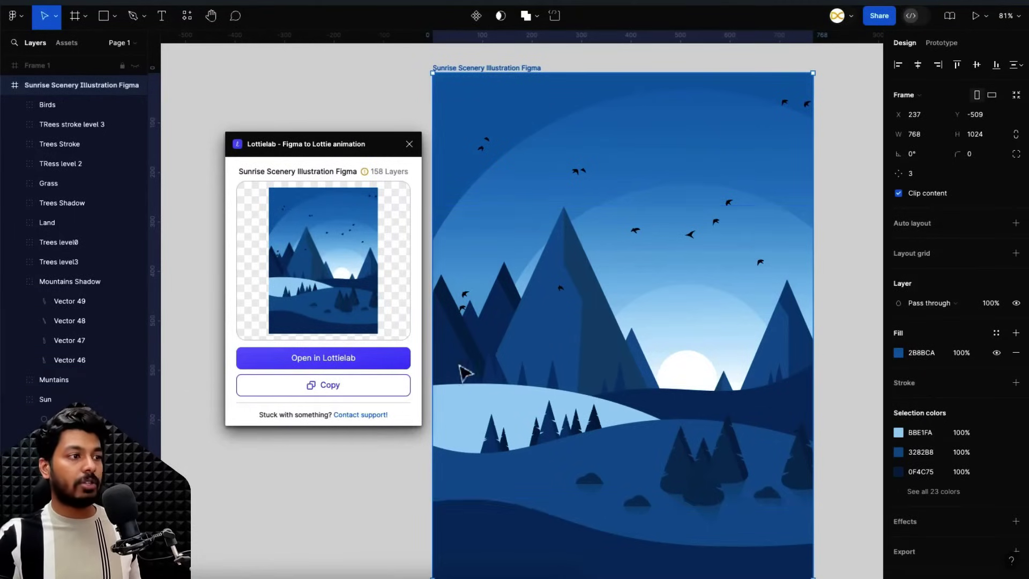
{"action": "left_click", "coordinate": [325, 391]}
{"action": "left_click", "coordinate": [363, 552]}
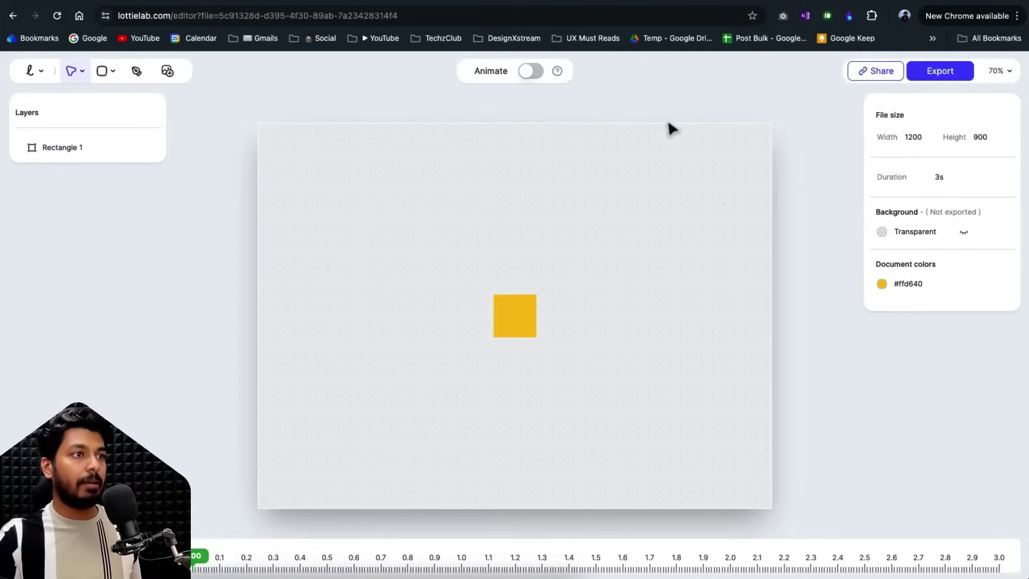
Delete the yellow square and paste in the Sunrise Scenery frame copied from Figma.
{"action": "left_click", "coordinate": [530, 317]}
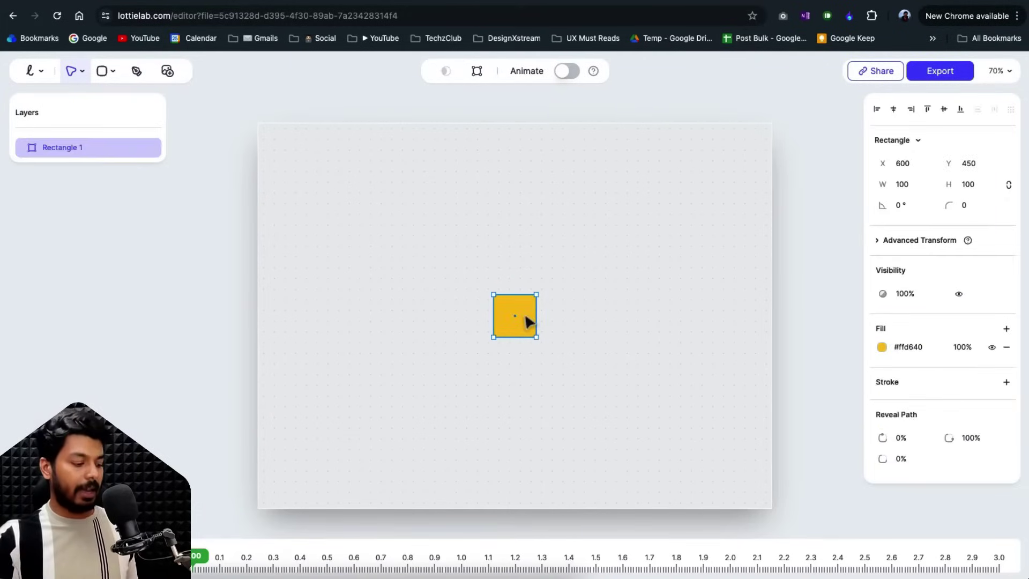
{"action": "key", "text": "Delete"}
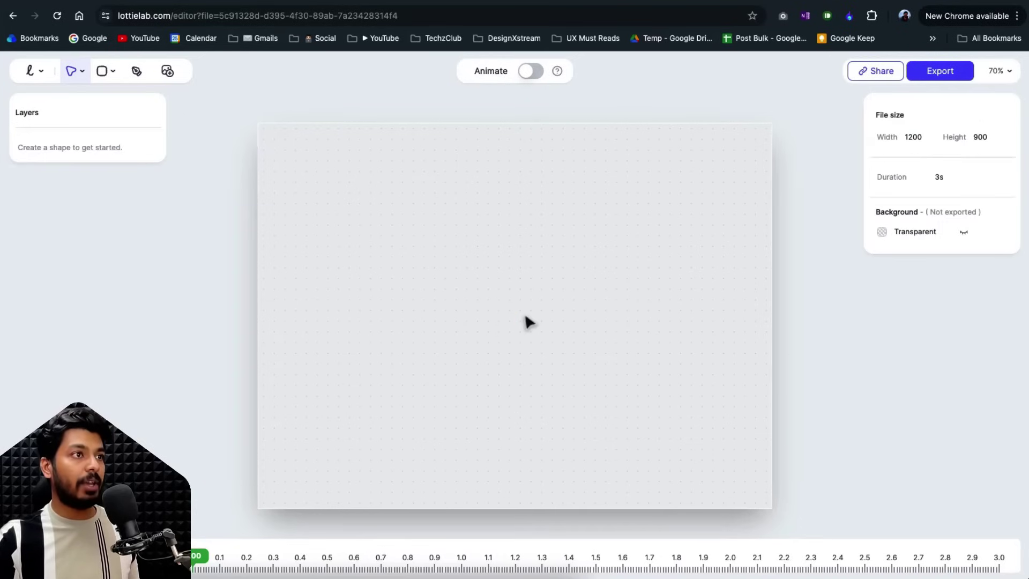
{"action": "key", "text": "ctrl+v"}
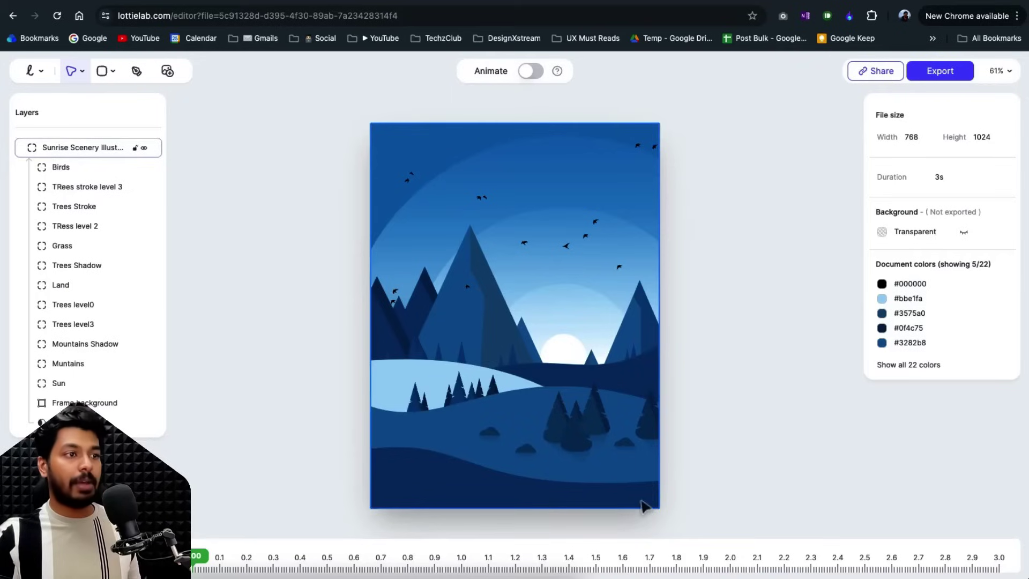
Drill into the Sun group and select its circles, from the sun to the outer glow.
{"action": "left_click", "coordinate": [583, 360]}
{"action": "double_click", "coordinate": [574, 356]}
{"action": "double_click", "coordinate": [574, 355]}
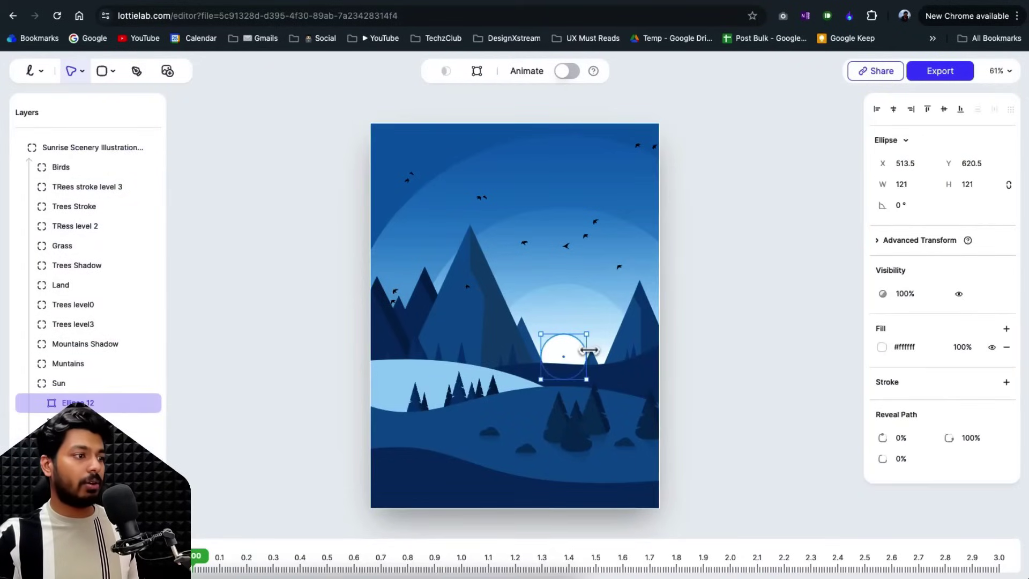
{"action": "scroll", "coordinate": [292, 471], "scroll_direction": "down", "scroll_amount": 2}
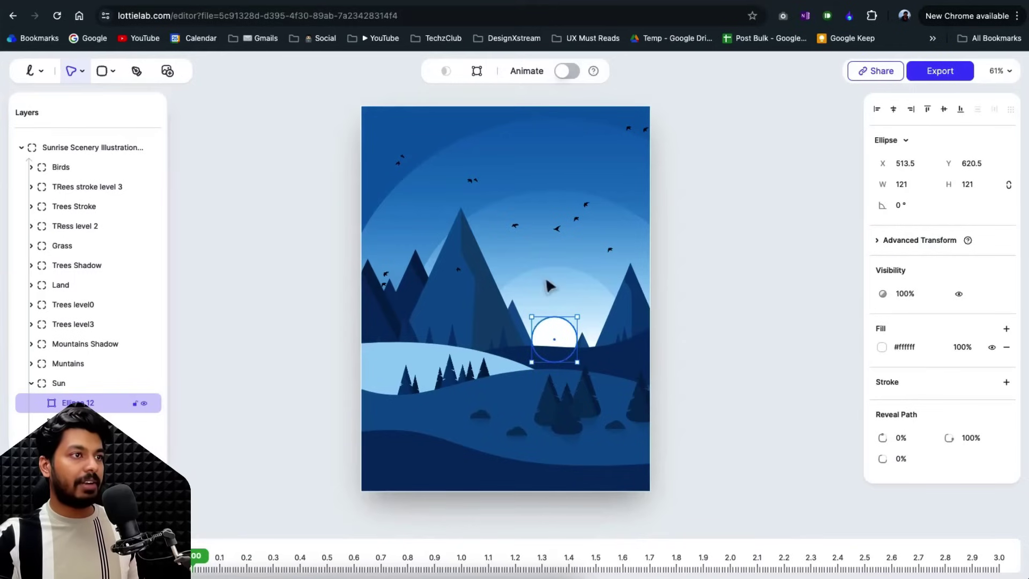
{"action": "left_click", "coordinate": [557, 293]}
{"action": "left_click", "coordinate": [538, 215]}
{"action": "left_click", "coordinate": [528, 151]}
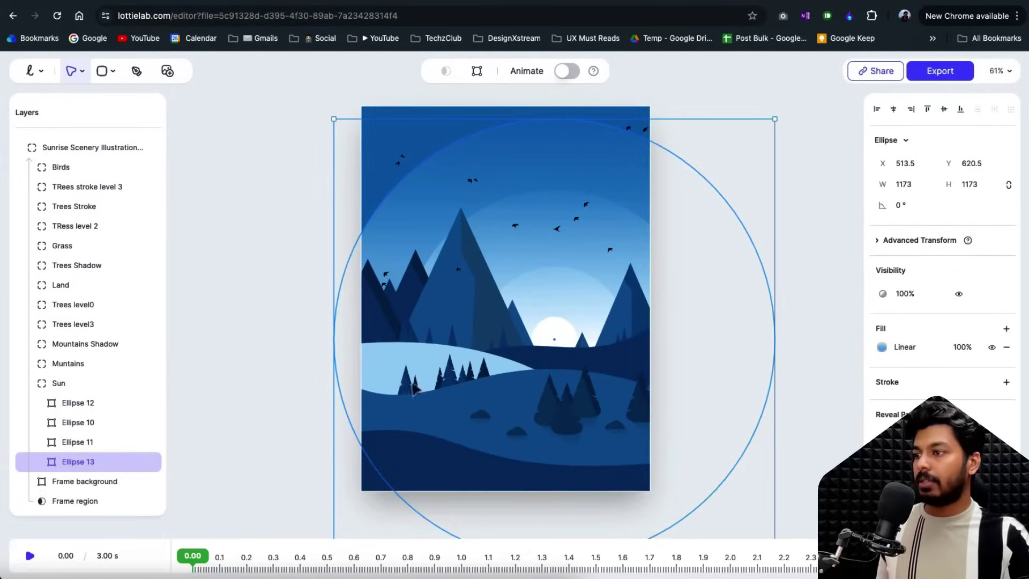
Rename the four Sun ellipse layers c1, c2, c3 and c4.
{"action": "double_click", "coordinate": [78, 404]}
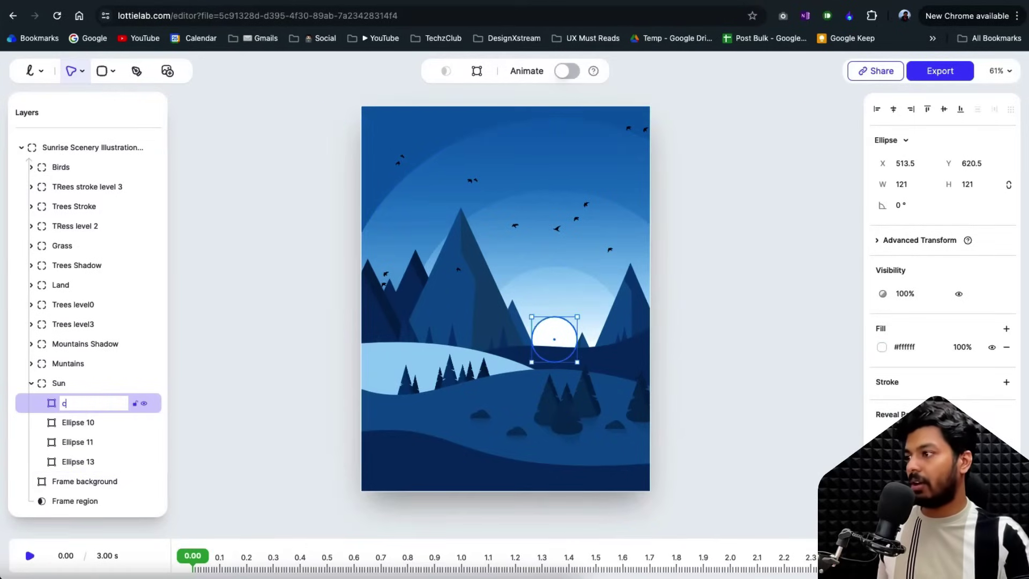
{"action": "type", "text": "c1"}
{"action": "key", "text": "Tab"}
{"action": "type", "text": "c2"}
{"action": "key", "text": "Tab"}
{"action": "type", "text": "c3"}
{"action": "key", "text": "Tab"}
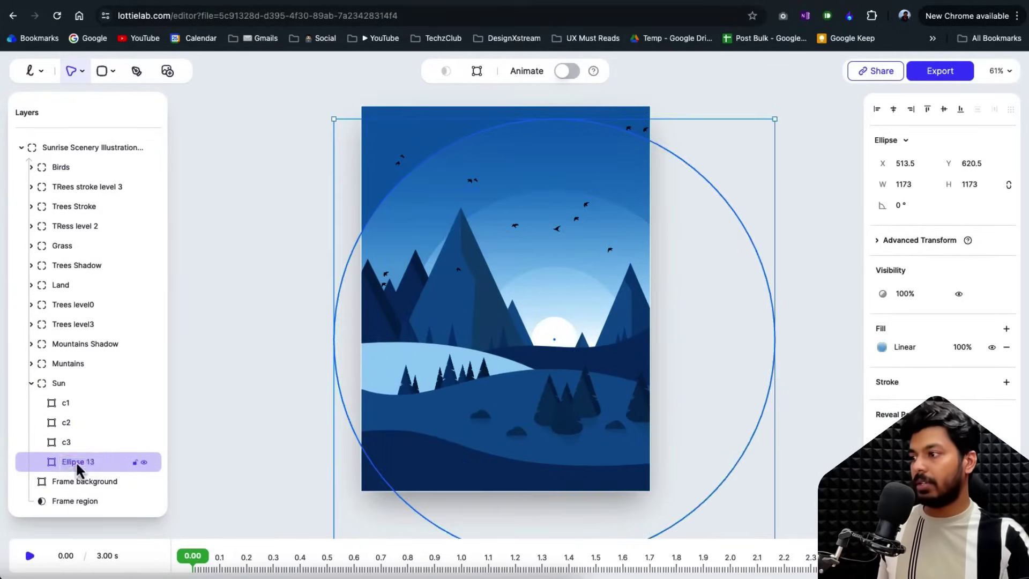
{"action": "key", "text": "Return"}
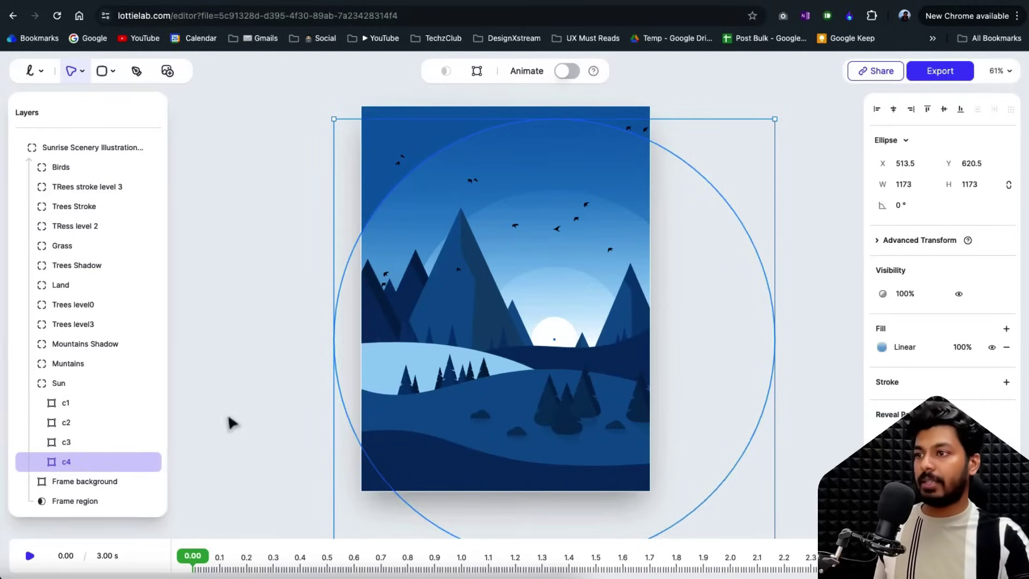
{"action": "left_click", "coordinate": [257, 383]}
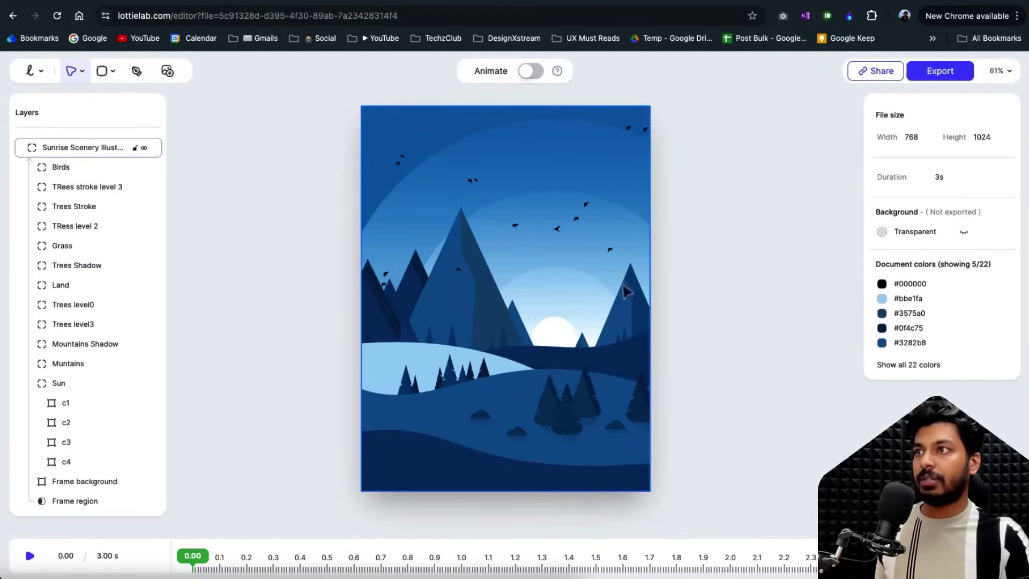
Turn on Animate mode and nudge circle c1 down at 0.00 s.
{"action": "left_click", "coordinate": [532, 75]}
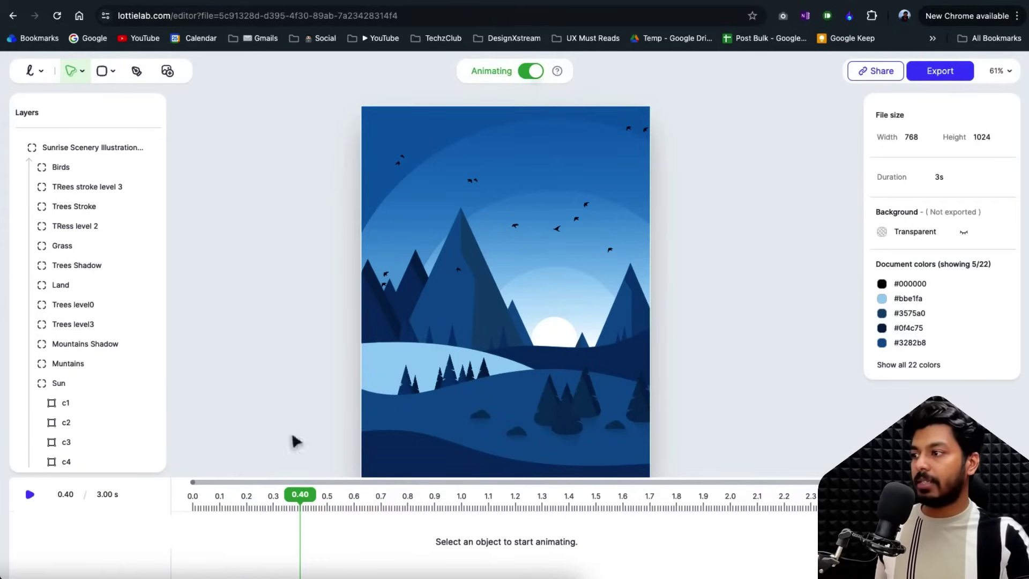
{"action": "left_click", "coordinate": [75, 408]}
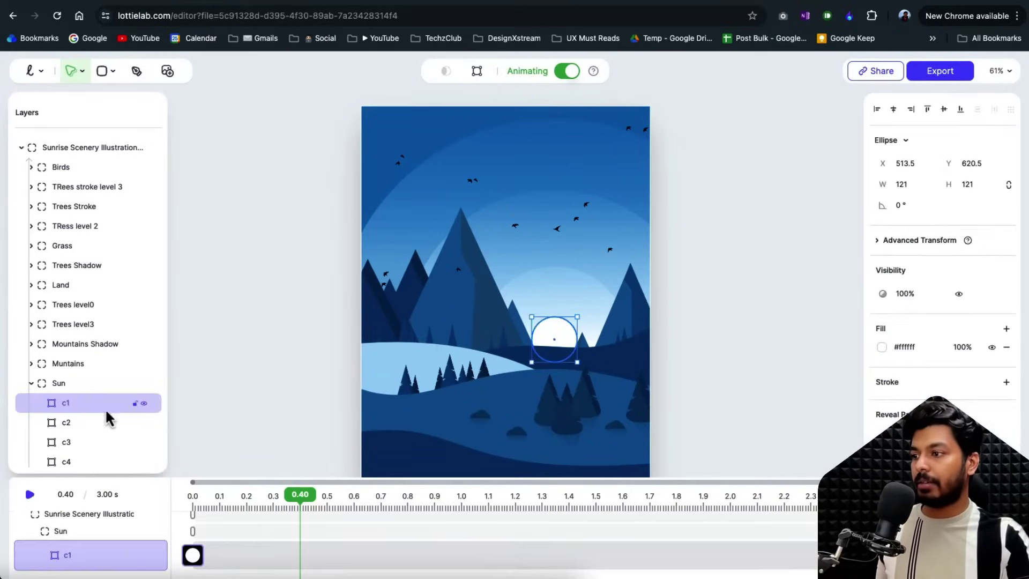
{"action": "left_click", "coordinate": [203, 501]}
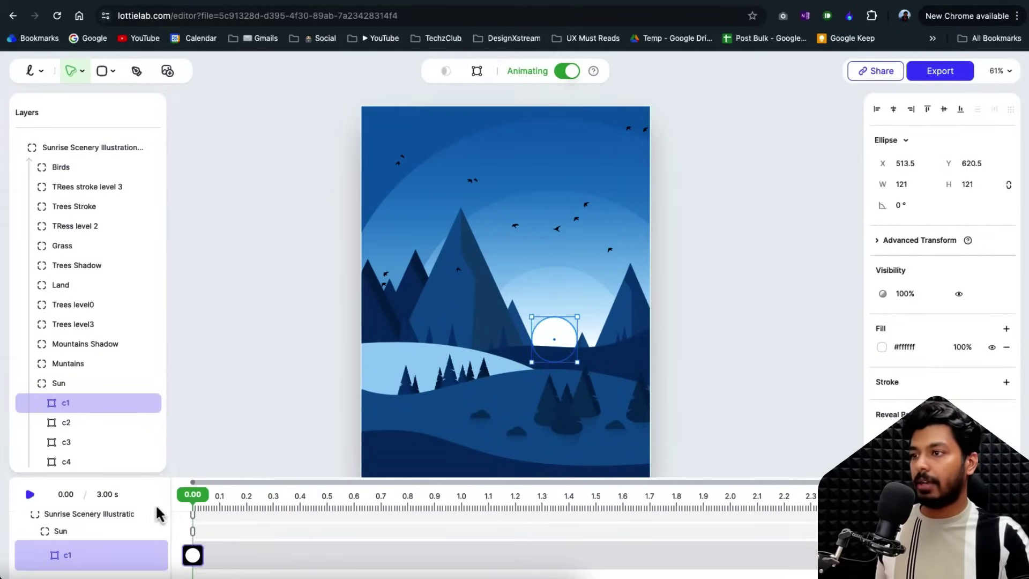
{"action": "key", "text": "shift+Down"}
{"action": "key", "text": "shift+Down"}
Push circles c2, c3 and c4 below the hills, then move the playhead to about 0.50 s.
{"action": "key", "text": "shift+Down"}
{"action": "key", "text": "shift+Down"}
{"action": "key", "text": "shift+Down"}
{"action": "key", "text": "shift+Down"}
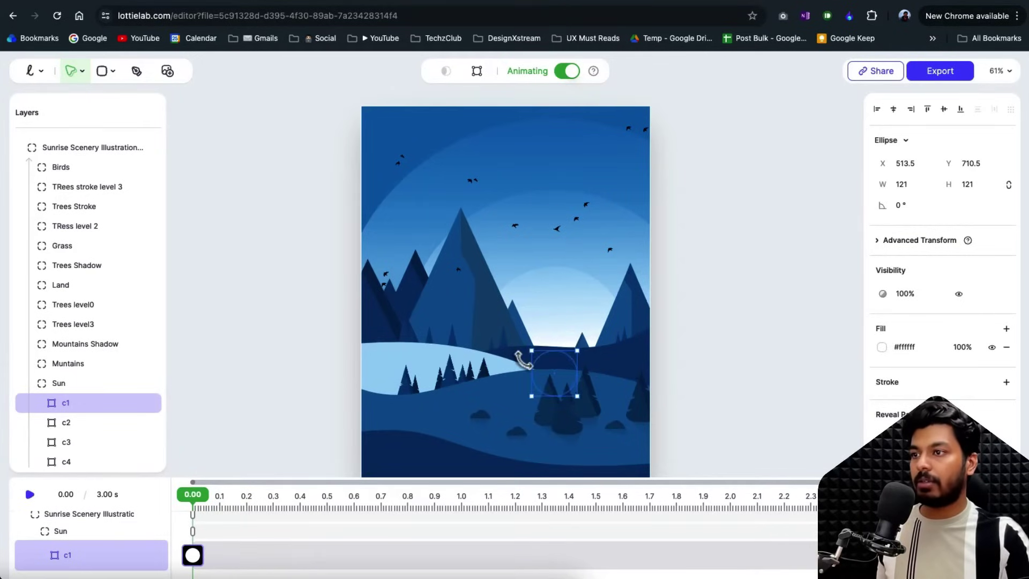
{"action": "left_click", "coordinate": [550, 279]}
{"action": "key", "text": "shift+Down"}
{"action": "key", "text": "shift+Down"}
{"action": "key", "text": "shift+Down"}
{"action": "left_click_drag", "start_coordinate": [534, 206], "coordinate": [532, 364]}
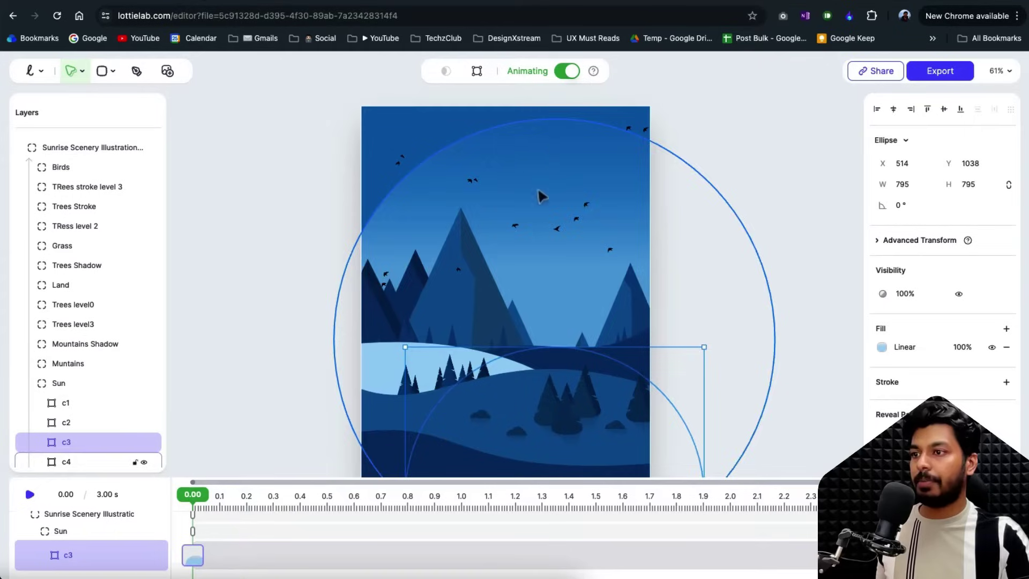
{"action": "left_click_drag", "start_coordinate": [538, 207], "coordinate": [586, 400]}
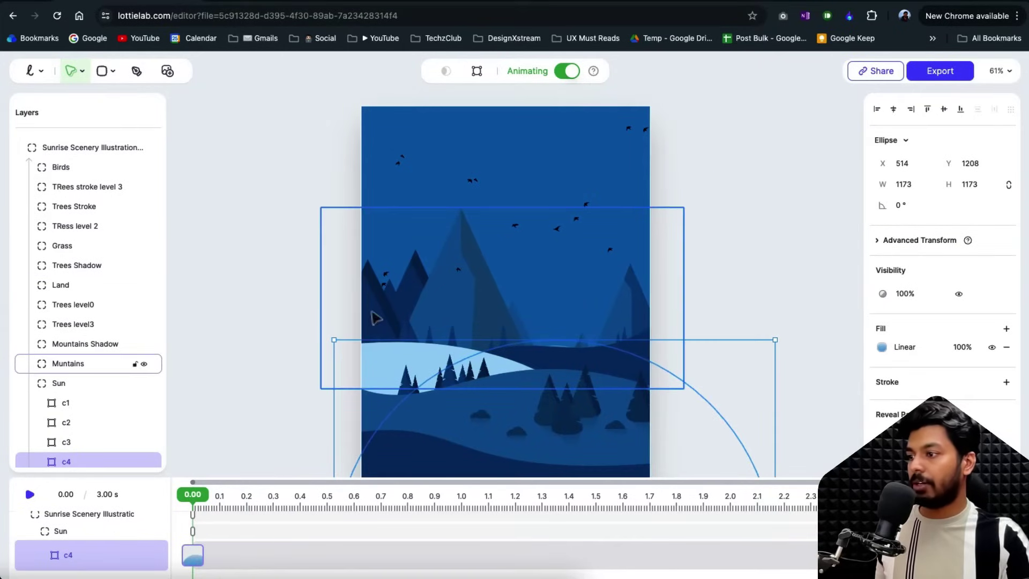
{"action": "left_click_drag", "start_coordinate": [201, 499], "coordinate": [326, 493]}
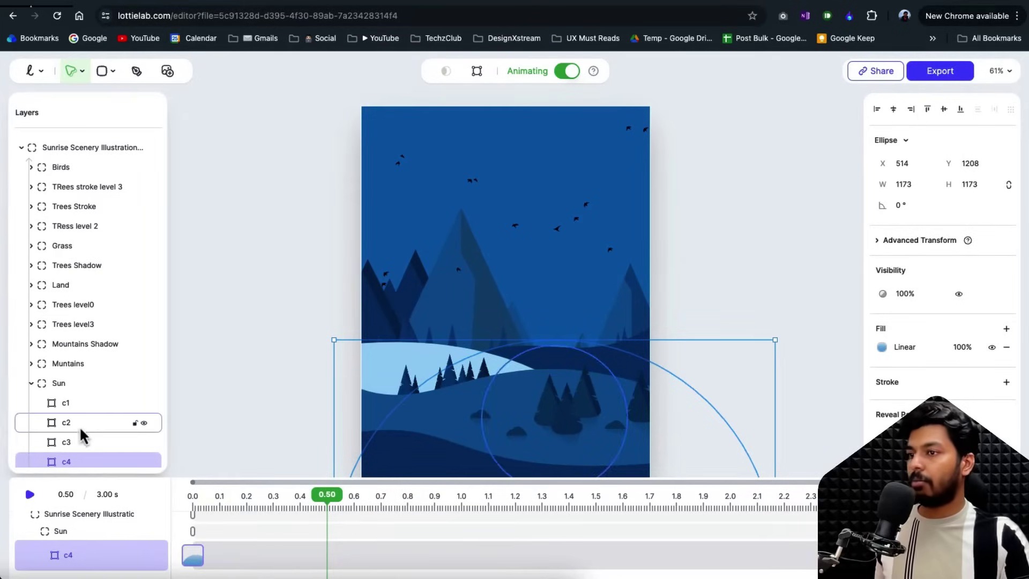
Raise circle c2 back into place with a keyframe at 0.60 s.
{"action": "left_click", "coordinate": [76, 409]}
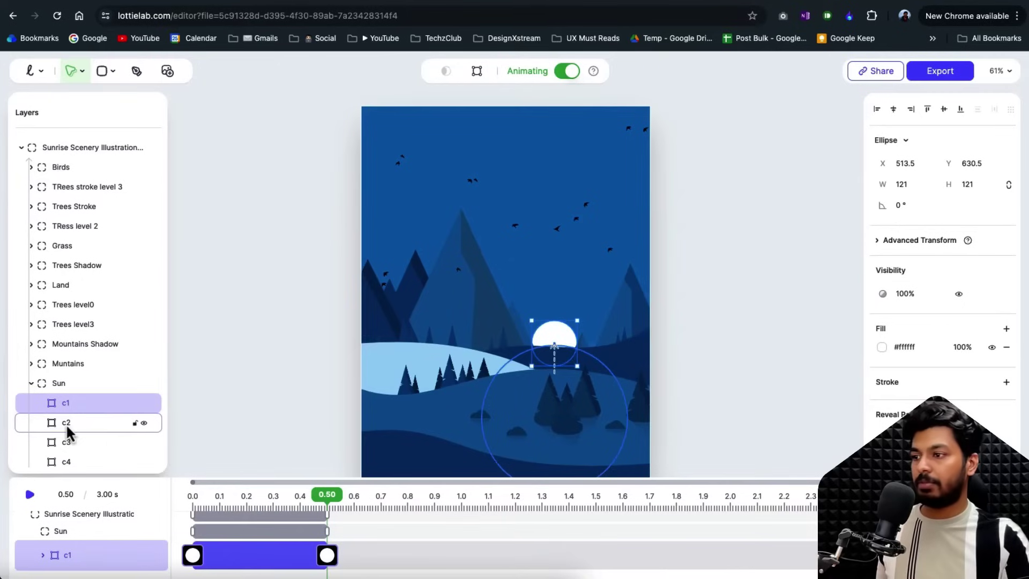
{"action": "left_click", "coordinate": [66, 423]}
{"action": "left_click_drag", "start_coordinate": [328, 494], "coordinate": [372, 496]}
{"action": "left_click", "coordinate": [355, 497]}
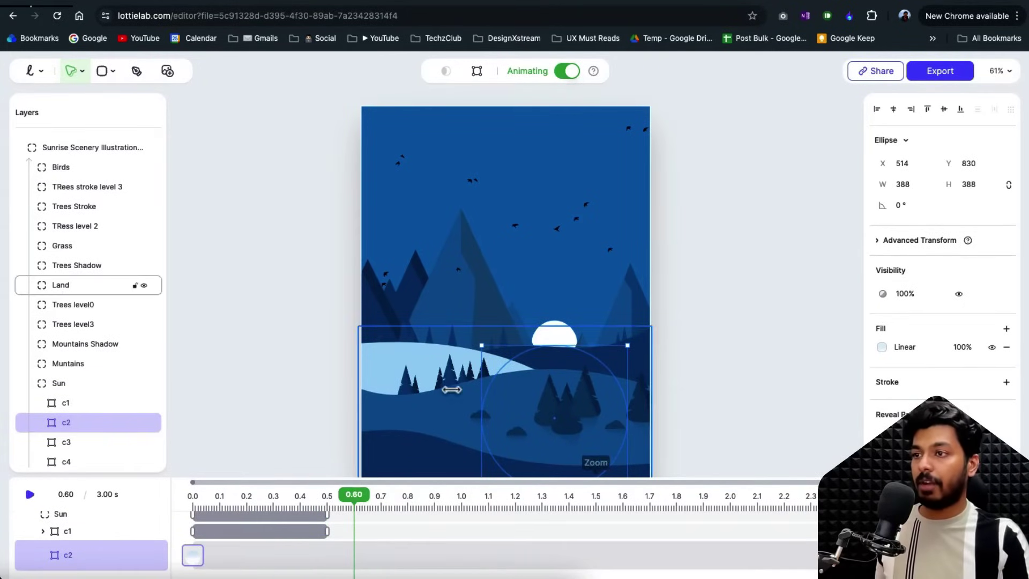
{"action": "key", "text": "shift+Up"}
{"action": "key", "text": "shift+Up"}
{"action": "key", "text": "shift+Up"}
{"action": "key", "text": "shift+Up"}
{"action": "key", "text": "shift+Up"}
{"action": "key", "text": "shift+Up"}
{"action": "key", "text": "shift+Up"}
{"action": "key", "text": "shift+Up"}
{"action": "key", "text": "shift+Up"}
{"action": "key", "text": "shift+Up"}
{"action": "key", "text": "shift+Up"}
{"action": "key", "text": "shift+Up"}
{"action": "key", "text": "shift+Up"}
{"action": "key", "text": "shift+Up"}
{"action": "key", "text": "shift+Up"}
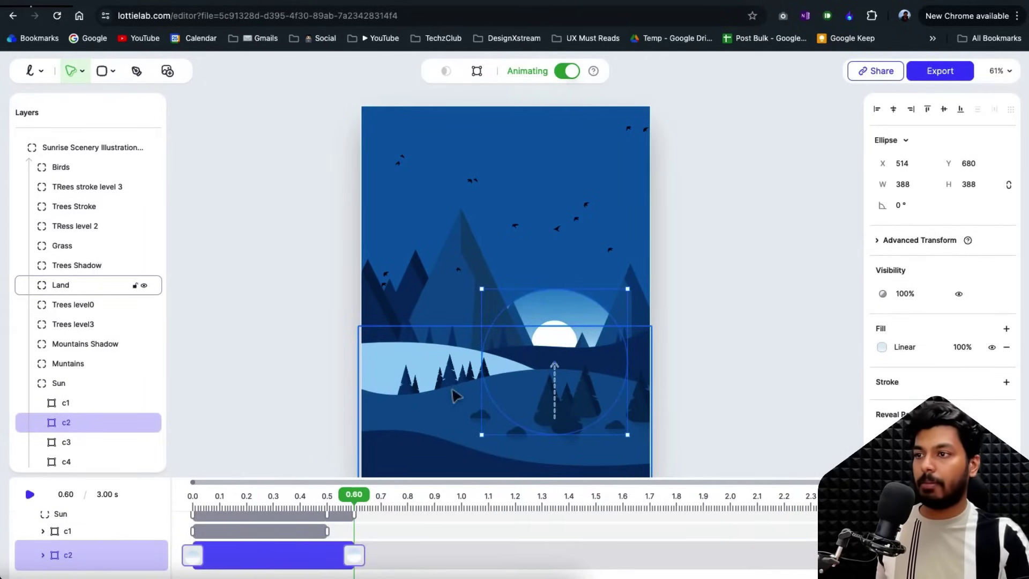
{"action": "key", "text": "shift+Up"}
{"action": "key", "text": "shift+Up"}
{"action": "key", "text": "shift+Up"}
{"action": "key", "text": "shift+Up"}
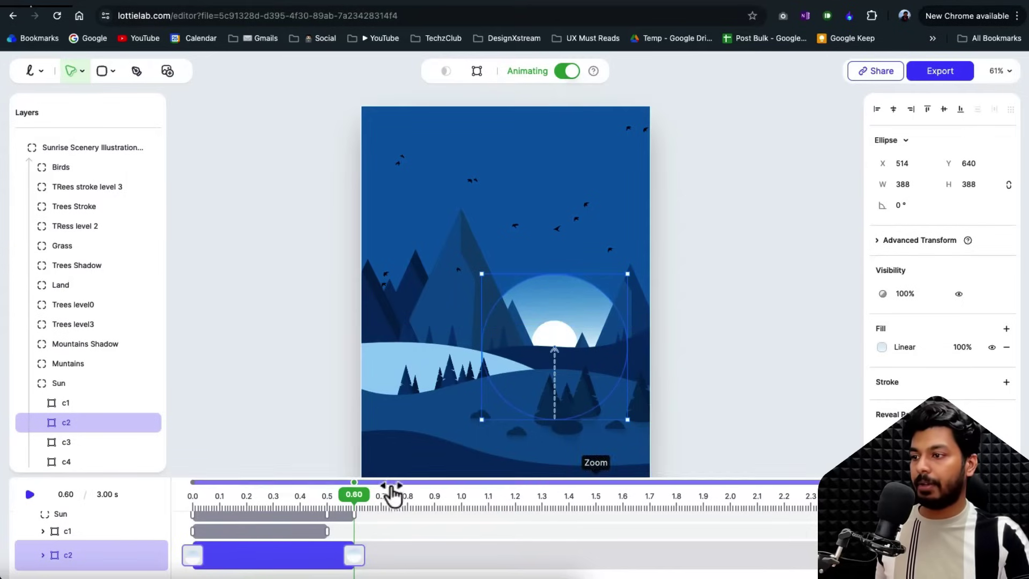
Raise c3 at 0.80 s and c4 at 1.00 s back up to Y 638.
{"action": "left_click", "coordinate": [408, 497]}
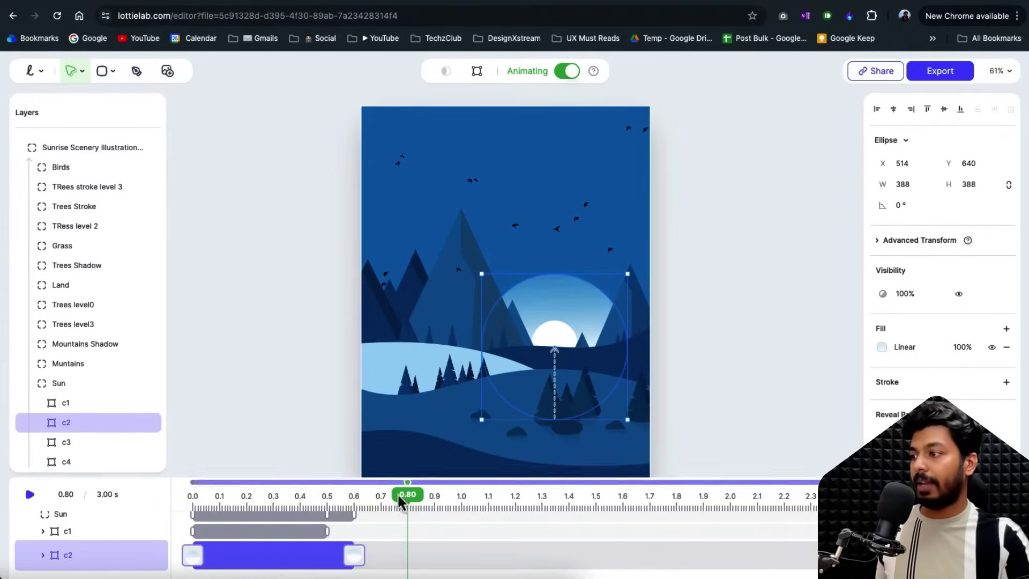
{"action": "left_click", "coordinate": [70, 444]}
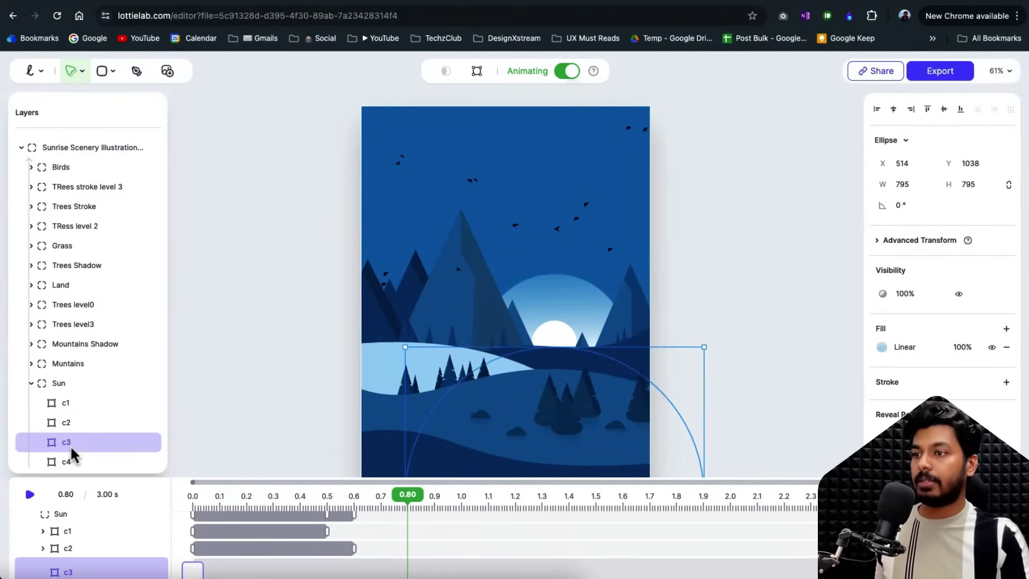
{"action": "key", "text": "shift+Up"}
{"action": "key", "text": "shift+Up"}
{"action": "key", "text": "shift+Up"}
{"action": "key", "text": "shift+Up"}
{"action": "key", "text": "shift+Up"}
{"action": "key", "text": "shift+Up"}
{"action": "key", "text": "shift+Up"}
{"action": "key", "text": "shift+Up"}
{"action": "key", "text": "shift+Up"}
{"action": "key", "text": "shift+Up"}
{"action": "key", "text": "shift+Up"}
{"action": "key", "text": "shift+Up"}
{"action": "key", "text": "shift+Up"}
{"action": "key", "text": "shift+Up"}
{"action": "key", "text": "shift+Up"}
{"action": "key", "text": "shift+Up"}
{"action": "key", "text": "shift+Up"}
{"action": "key", "text": "shift+Up"}
{"action": "key", "text": "shift+Up"}
{"action": "key", "text": "shift+Up"}
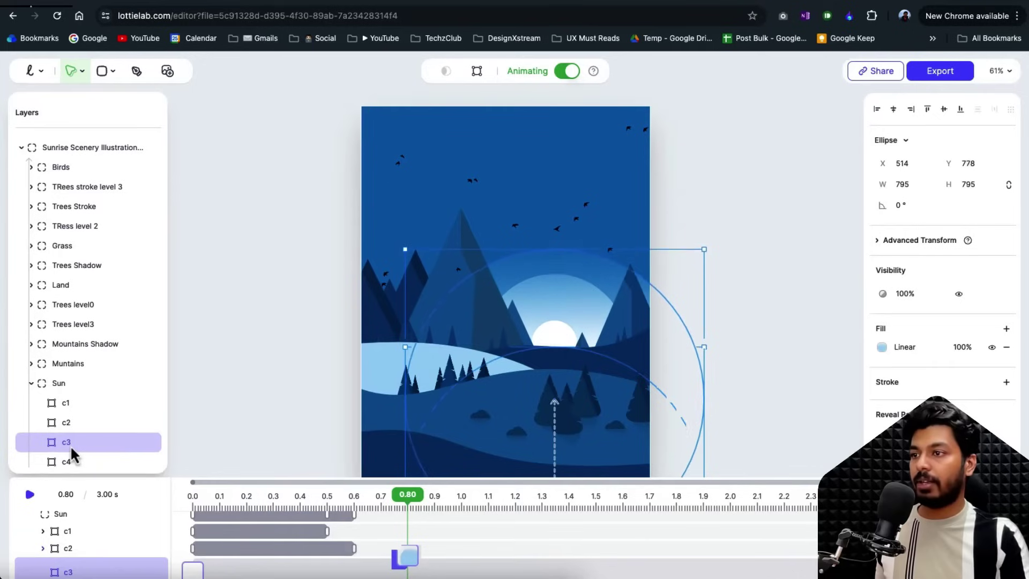
{"action": "key", "text": "shift+Up"}
{"action": "key", "text": "shift+Up"}
{"action": "key", "text": "shift+Up"}
{"action": "key", "text": "shift+Up"}
{"action": "key", "text": "shift+Up"}
{"action": "key", "text": "shift+Up"}
{"action": "key", "text": "shift+Up"}
{"action": "key", "text": "shift+Up"}
{"action": "key", "text": "shift+Up"}
{"action": "key", "text": "shift+Up"}
{"action": "key", "text": "shift+Up"}
{"action": "key", "text": "shift+Up"}
{"action": "key", "text": "shift+Up"}
{"action": "key", "text": "shift+Up"}
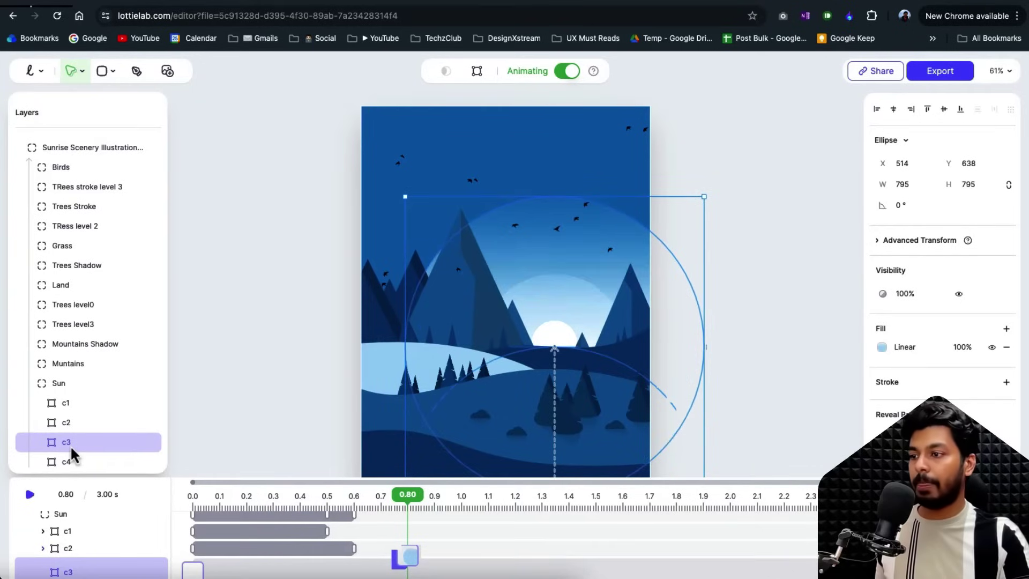
{"action": "scroll", "coordinate": [601, 532], "scroll_direction": "down", "scroll_amount": 1}
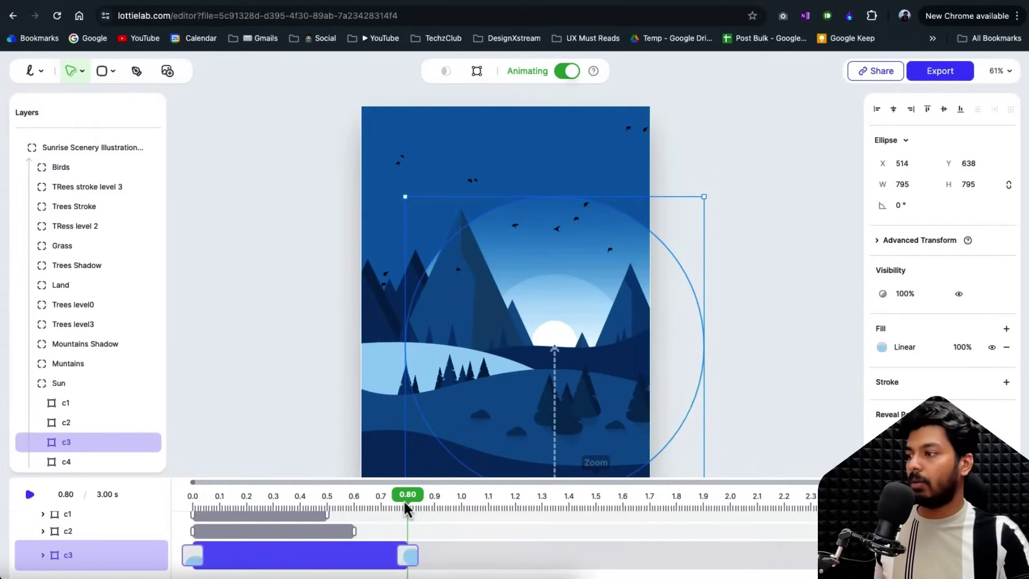
{"action": "left_click", "coordinate": [64, 462]}
{"action": "key", "text": "shift+Up"}
{"action": "key", "text": "shift+Up"}
{"action": "key", "text": "shift+Up"}
{"action": "key", "text": "shift+Up"}
{"action": "key", "text": "shift+Up"}
{"action": "key", "text": "shift+Up"}
{"action": "key", "text": "shift+Up"}
{"action": "key", "text": "shift+Up"}
{"action": "key", "text": "shift+Up"}
{"action": "key", "text": "shift+Up"}
{"action": "key", "text": "shift+Up"}
{"action": "key", "text": "shift+Up"}
{"action": "key", "text": "shift+Up"}
{"action": "key", "text": "shift+Up"}
{"action": "key", "text": "shift+Up"}
{"action": "key", "text": "shift+Up"}
{"action": "key", "text": "shift+Up"}
{"action": "key", "text": "shift+Up"}
{"action": "key", "text": "shift+Up"}
{"action": "key", "text": "shift+Up"}
{"action": "key", "text": "shift+period"}
{"action": "key", "text": "shift+Up"}
{"action": "key", "text": "shift+Up"}
{"action": "key", "text": "shift+Up"}
{"action": "key", "text": "shift+Up"}
{"action": "key", "text": "shift+Up"}
{"action": "key", "text": "shift+Up"}
{"action": "key", "text": "shift+Up"}
{"action": "key", "text": "shift+Up"}
{"action": "key", "text": "shift+Up"}
{"action": "key", "text": "shift+Up"}
{"action": "key", "text": "shift+Up"}
{"action": "key", "text": "shift+Up"}
{"action": "key", "text": "shift+Up"}
{"action": "key", "text": "shift+Up"}
{"action": "key", "text": "shift+Up"}
{"action": "key", "text": "shift+Up"}
{"action": "key", "text": "shift+Up"}
{"action": "key", "text": "shift+Up"}
{"action": "key", "text": "shift+Up"}
{"action": "key", "text": "shift+Up"}
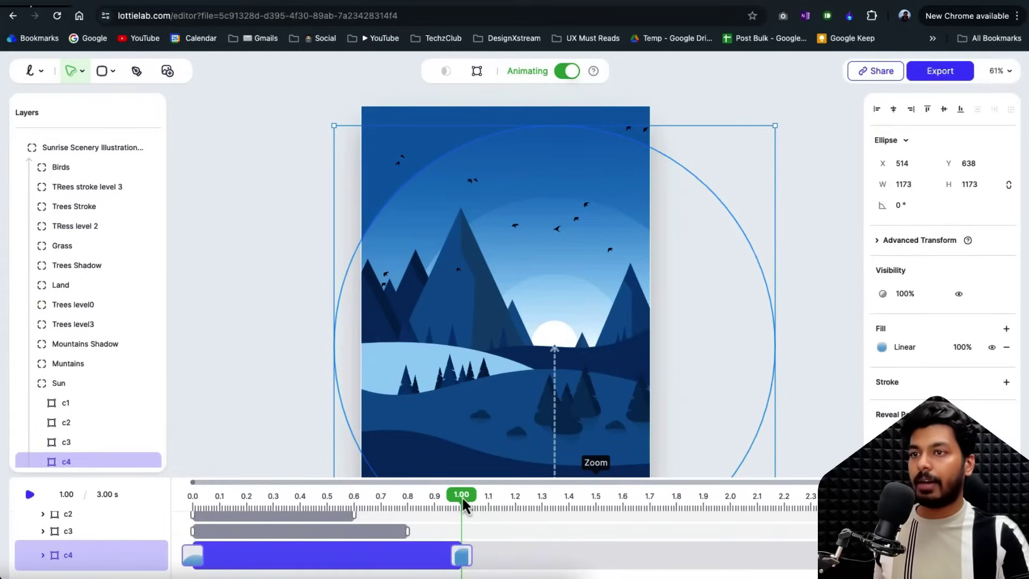
Play the sunrise preview, pause it, and scrub the playhead to 0.26 s.
{"action": "left_click", "coordinate": [806, 321]}
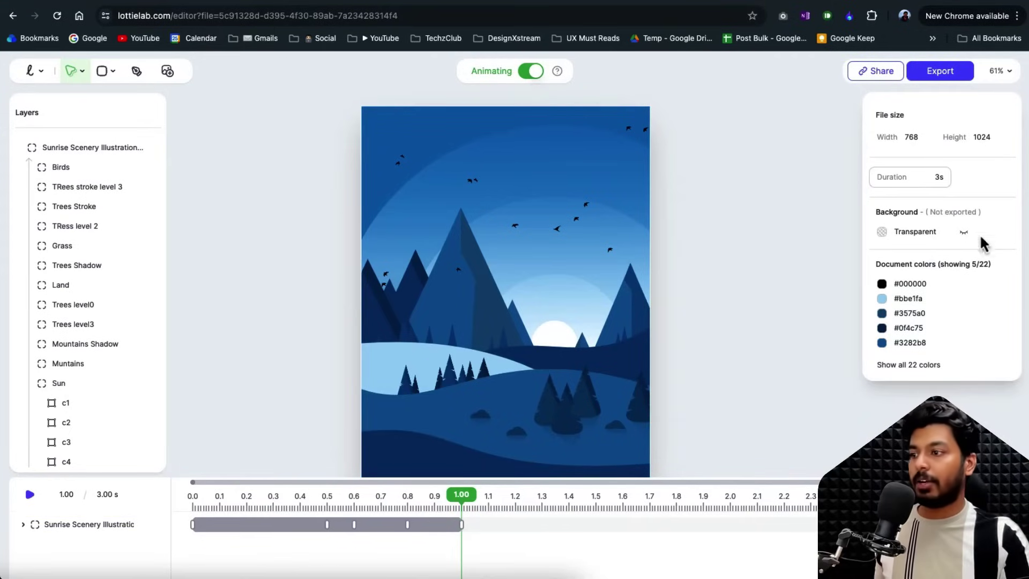
{"action": "left_click", "coordinate": [30, 495]}
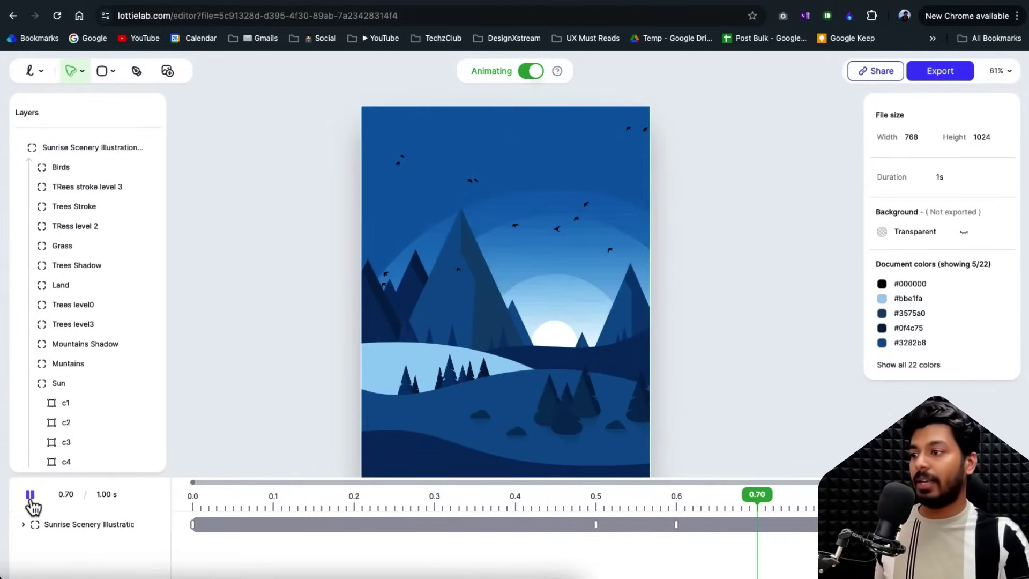
{"action": "left_click", "coordinate": [30, 495]}
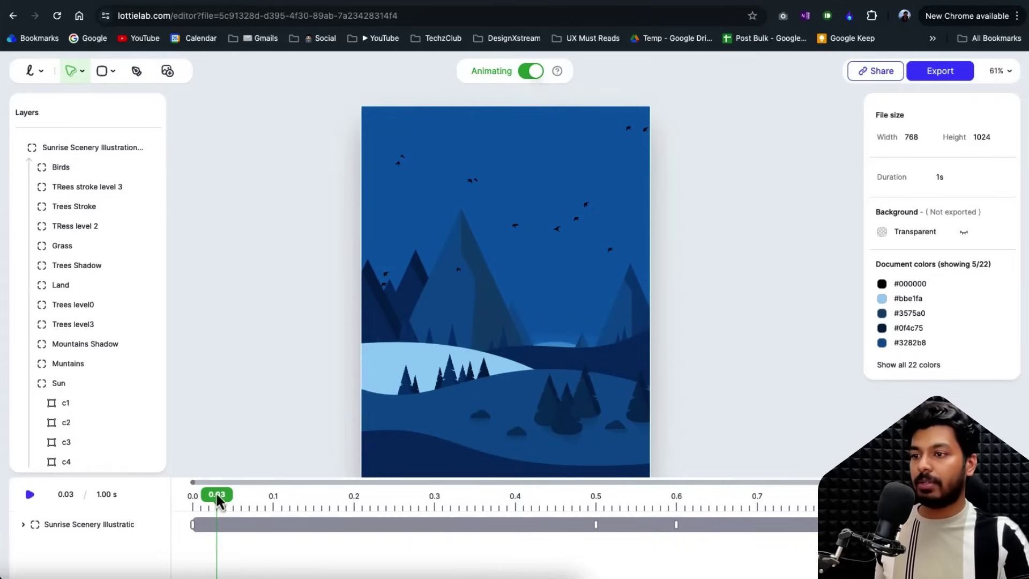
{"action": "left_click_drag", "start_coordinate": [214, 494], "coordinate": [402, 495]}
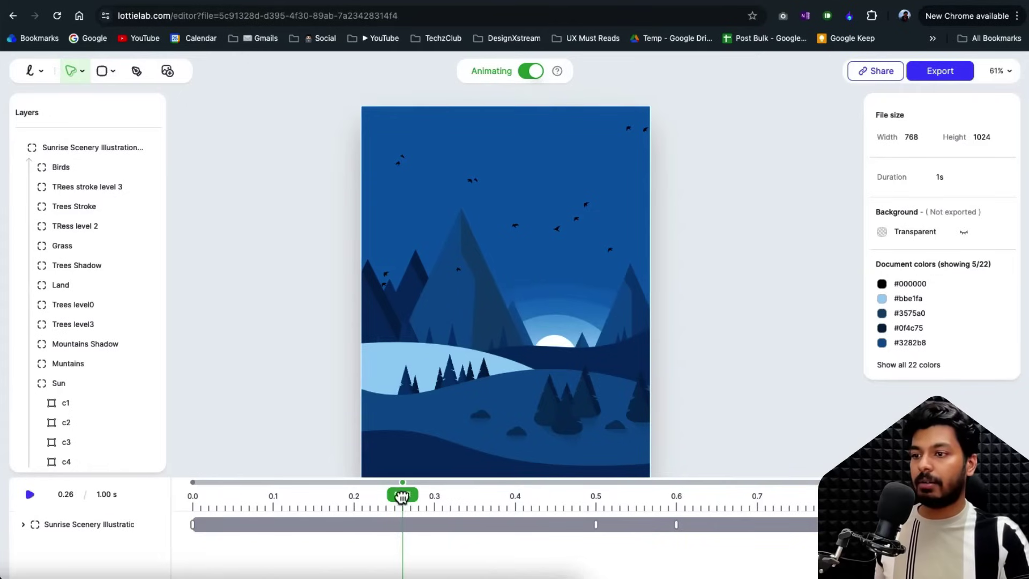
Give the Sunrise Scenery layer's first keyframe span Natural easing.
{"action": "left_click", "coordinate": [547, 536]}
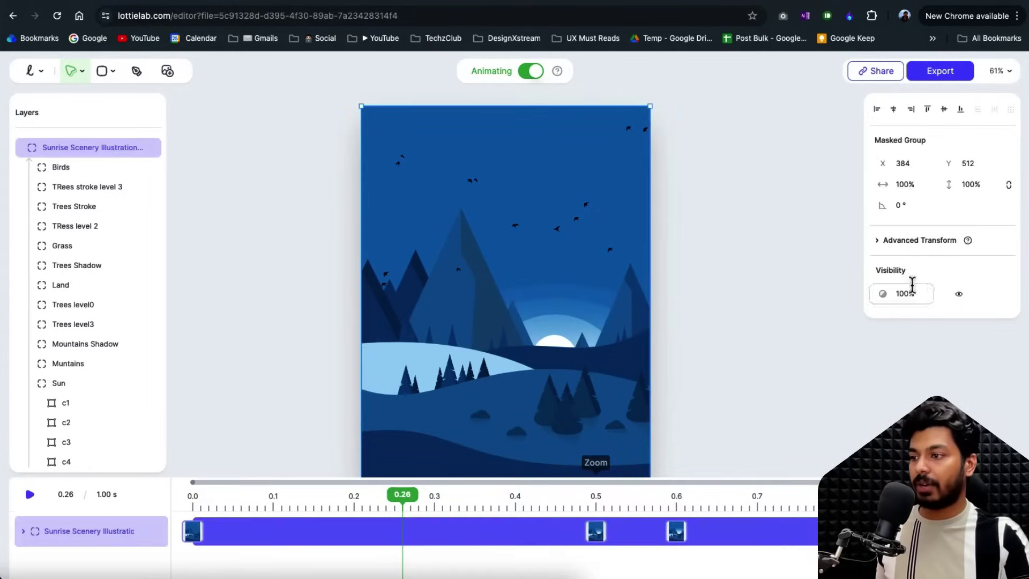
{"action": "left_click", "coordinate": [369, 545]}
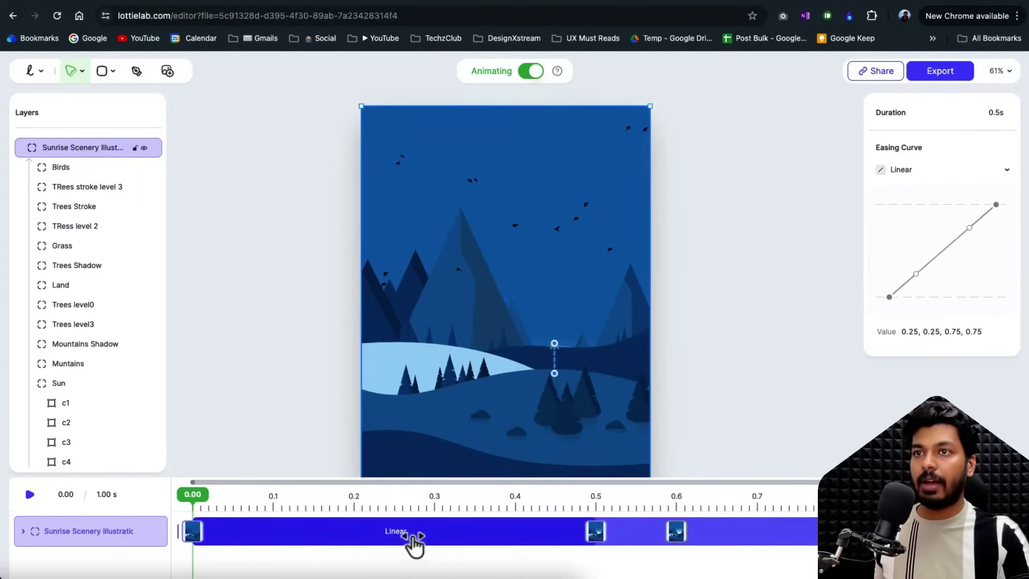
{"action": "left_click", "coordinate": [927, 172]}
{"action": "left_click", "coordinate": [942, 215]}
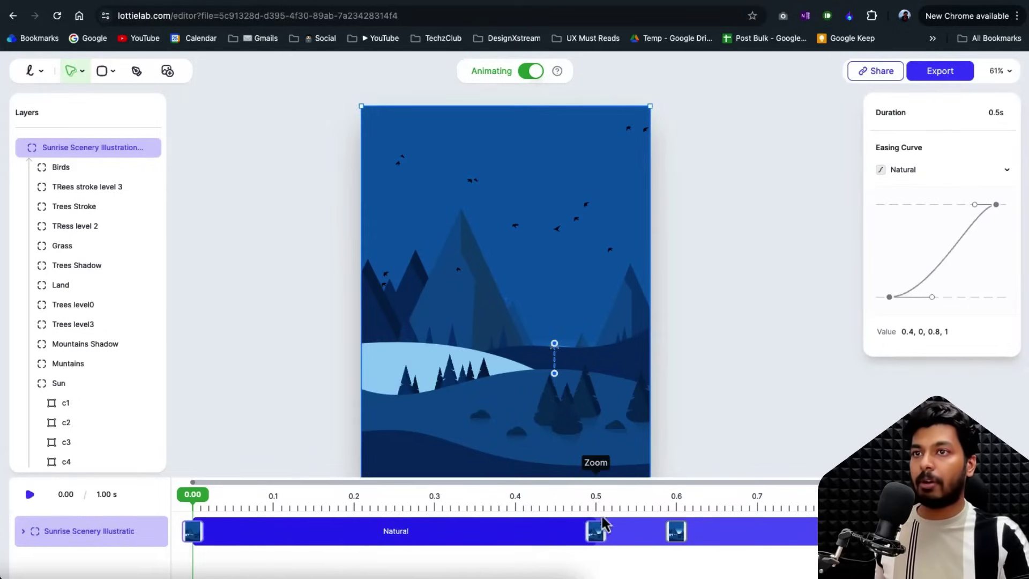
Set the second span (0.5–0.6 s) to Slow Down easing and play the preview.
{"action": "left_click", "coordinate": [635, 536]}
{"action": "left_click", "coordinate": [921, 181]}
{"action": "left_click", "coordinate": [919, 236]}
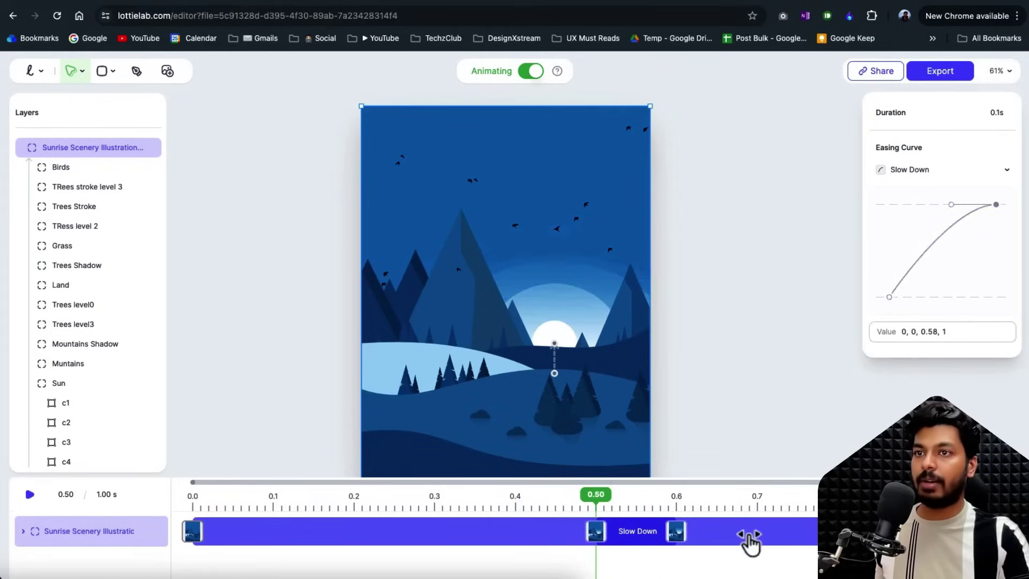
{"action": "left_click", "coordinate": [929, 173]}
{"action": "left_click", "coordinate": [926, 239]}
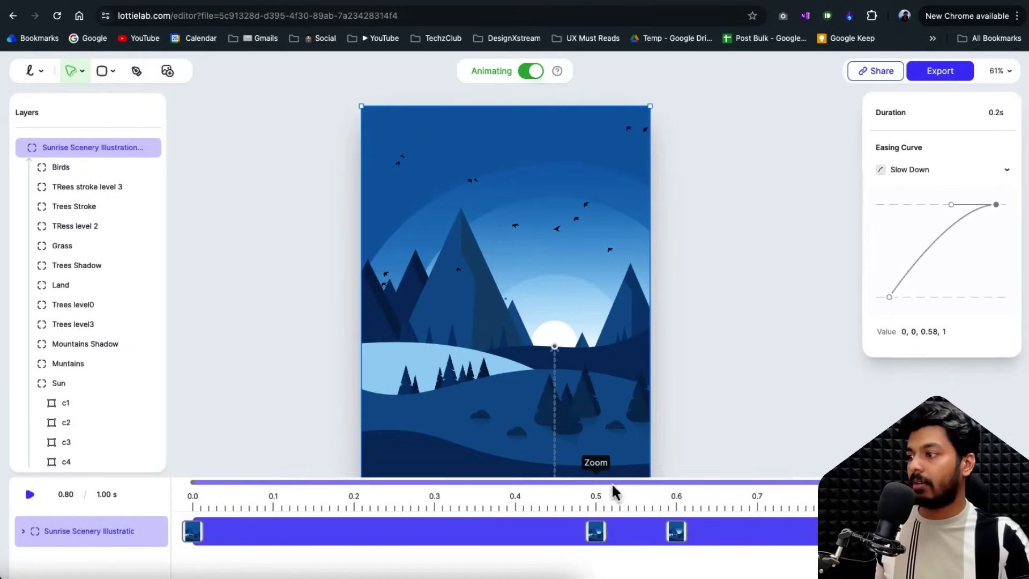
{"action": "left_click", "coordinate": [247, 461]}
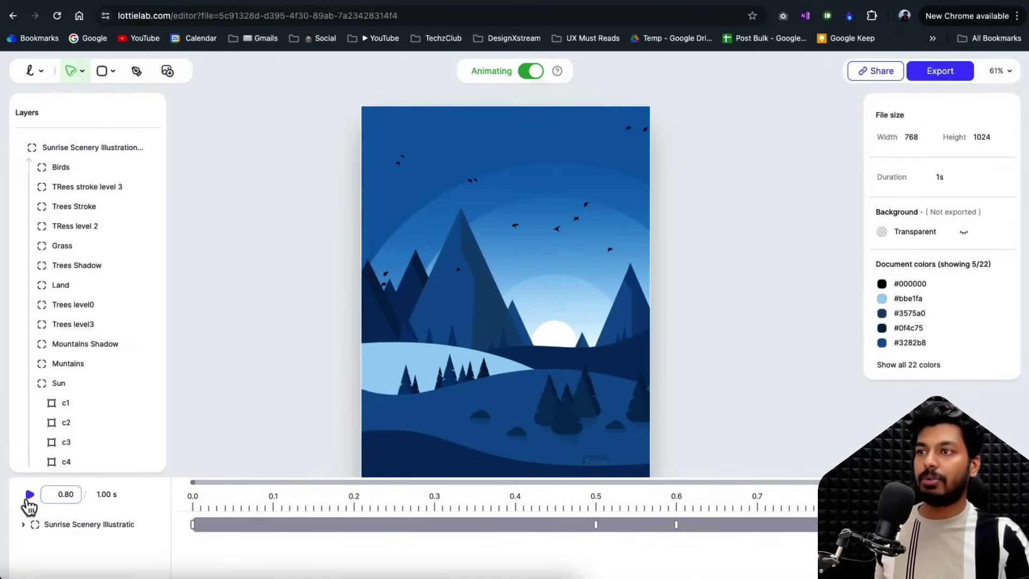
{"action": "left_click", "coordinate": [29, 496]}
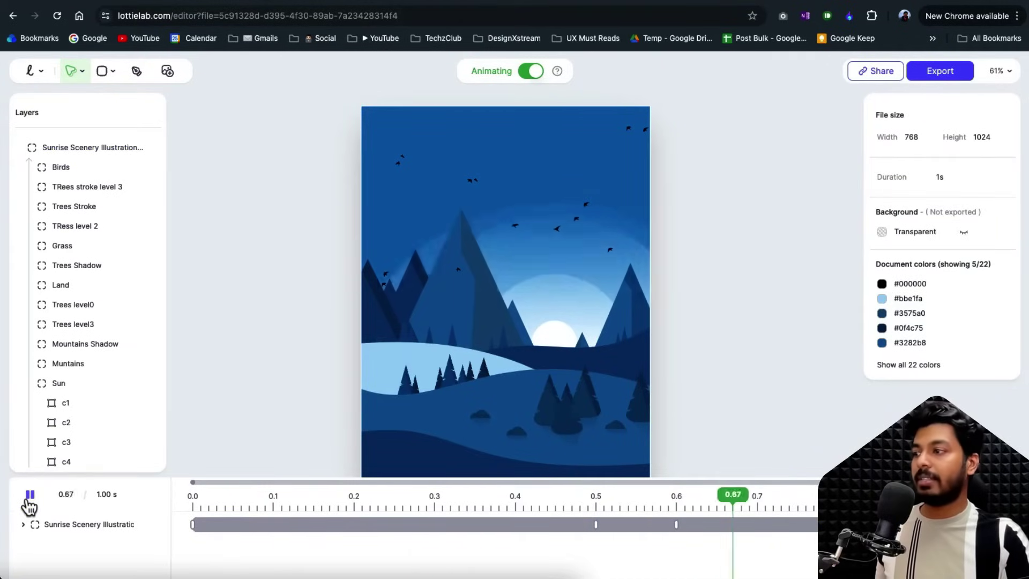
Key the Birds group at the right at 0.00 s and at the upper left at 1.00 s.
{"action": "left_click", "coordinate": [650, 203]}
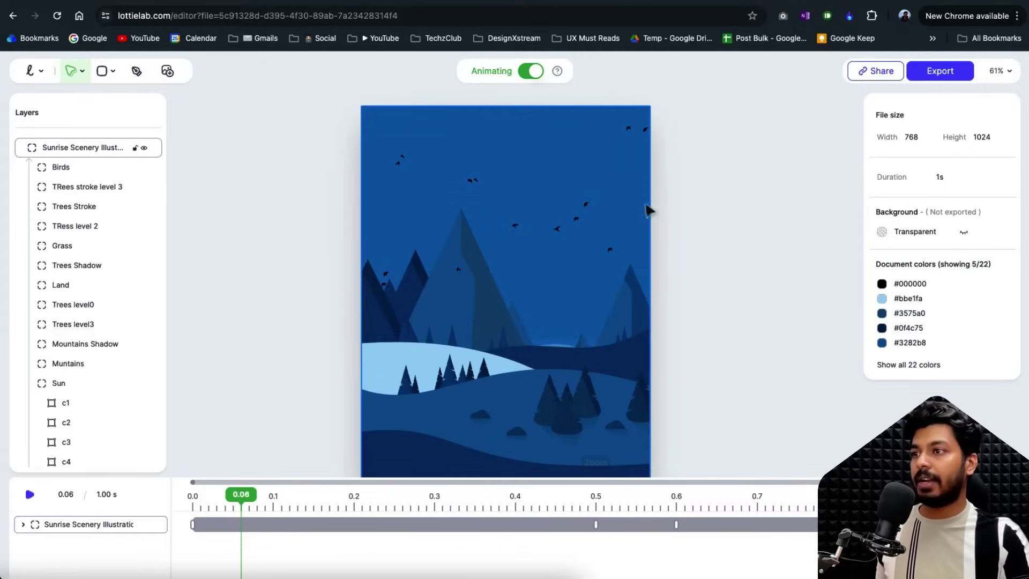
{"action": "left_click", "coordinate": [84, 171]}
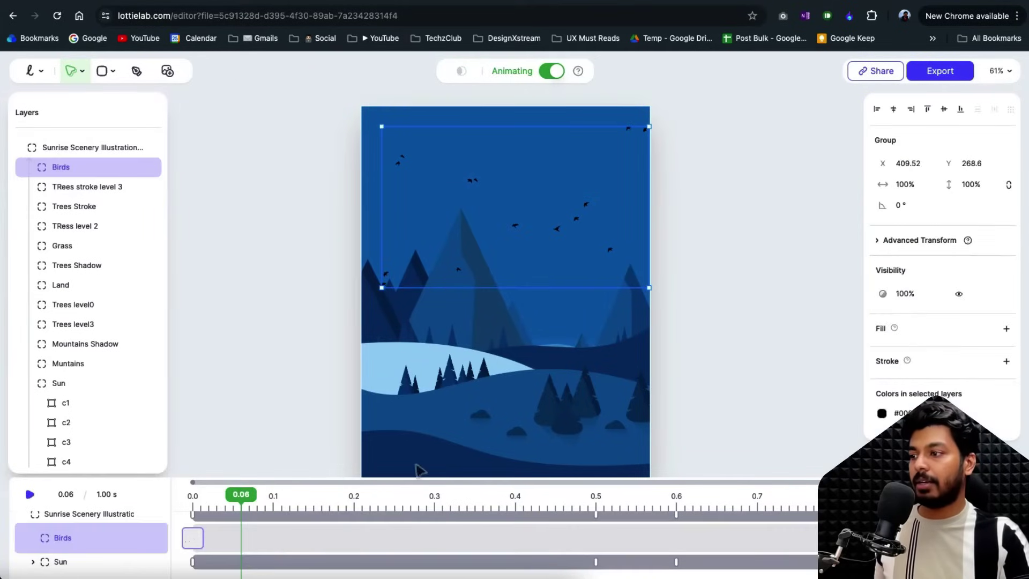
{"action": "left_click_drag", "start_coordinate": [245, 498], "coordinate": [190, 500]}
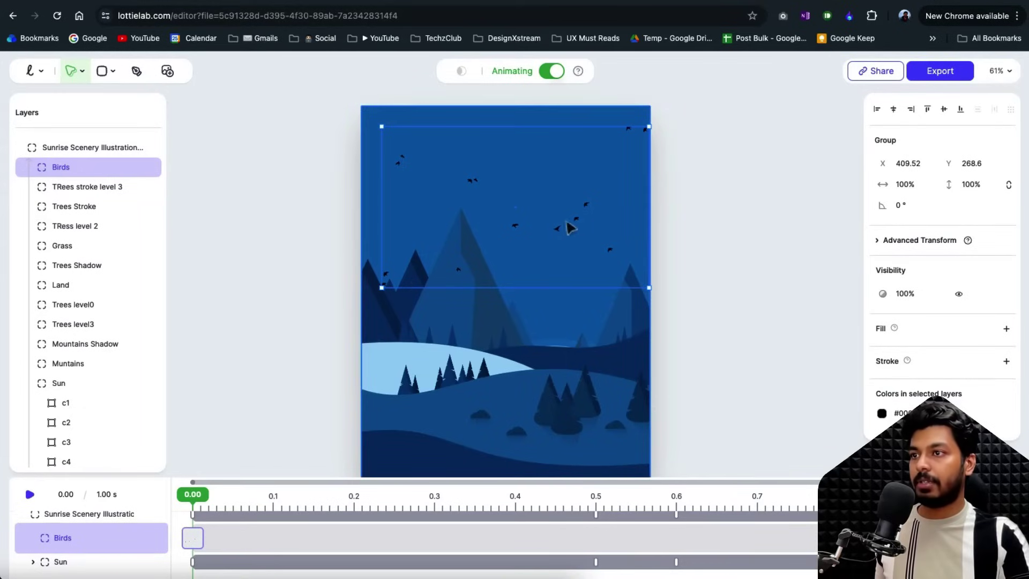
{"action": "left_click_drag", "start_coordinate": [581, 227], "coordinate": [675, 247]}
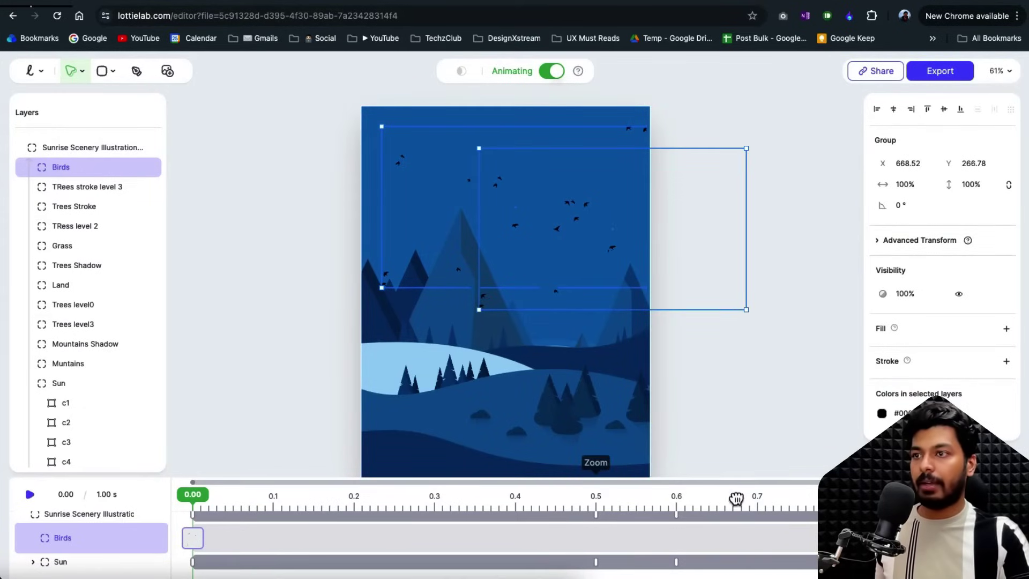
{"action": "left_click_drag", "start_coordinate": [703, 495], "coordinate": [998, 495]}
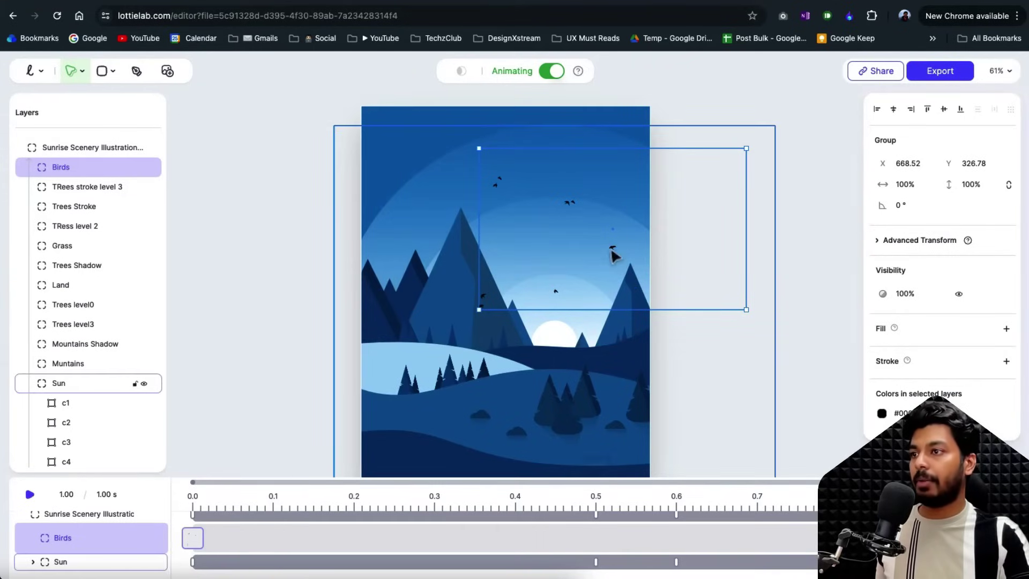
{"action": "left_click_drag", "start_coordinate": [611, 248], "coordinate": [511, 218]}
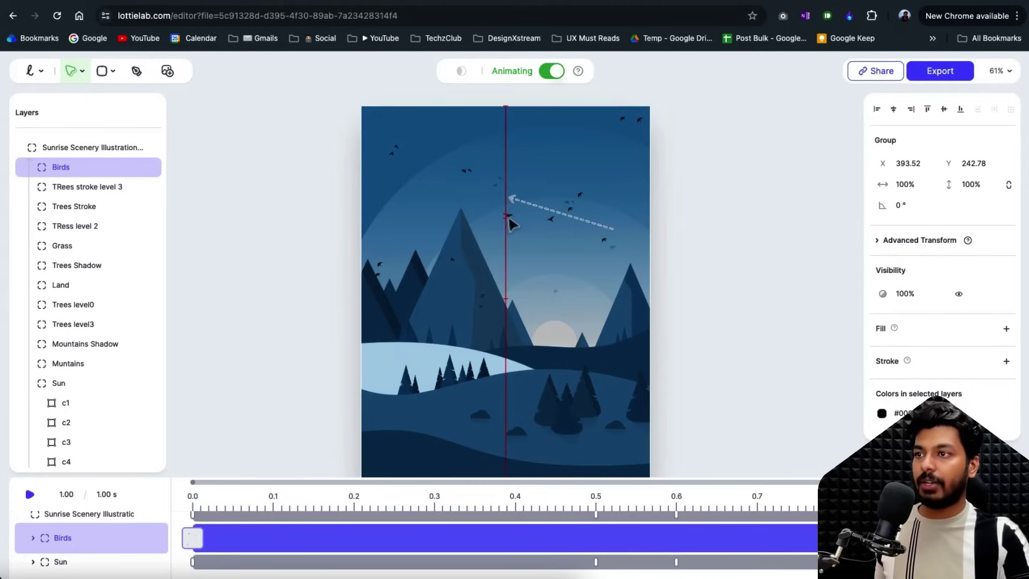
Bend the birds' motion path into an upward curve and preview the flight.
{"action": "left_click", "coordinate": [612, 230]}
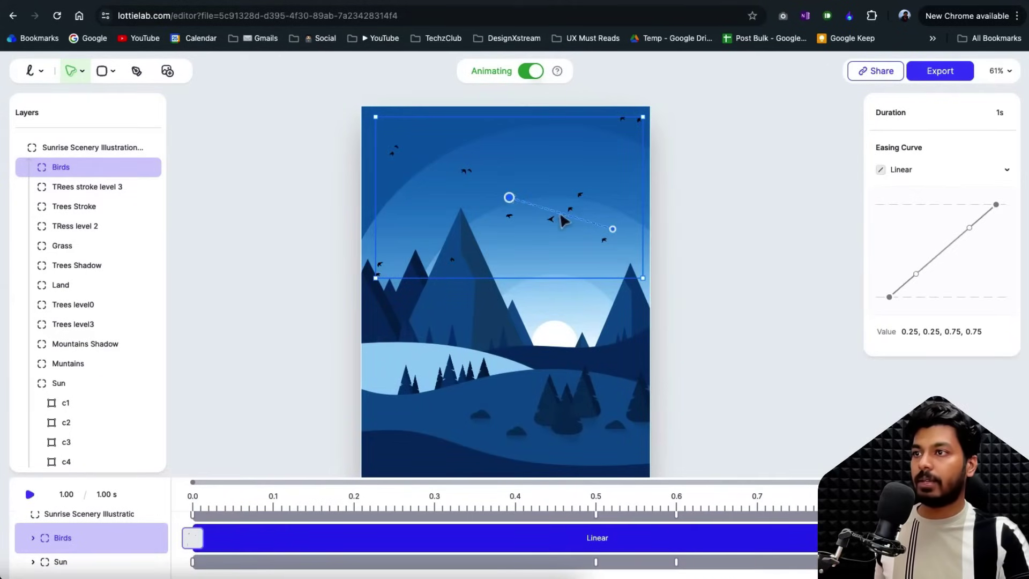
{"action": "left_click_drag", "start_coordinate": [568, 204], "coordinate": [555, 199]}
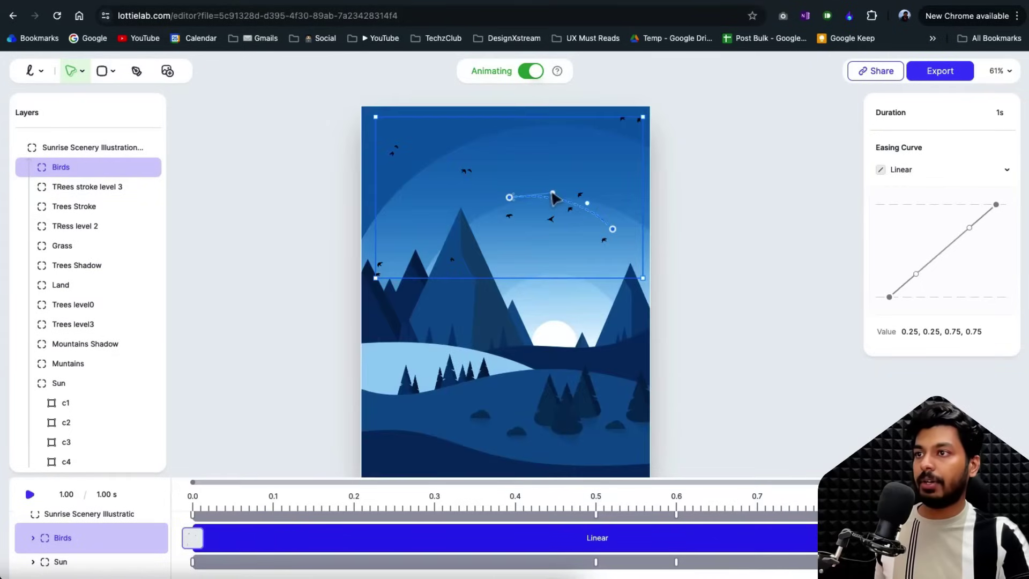
{"action": "left_click", "coordinate": [590, 205]}
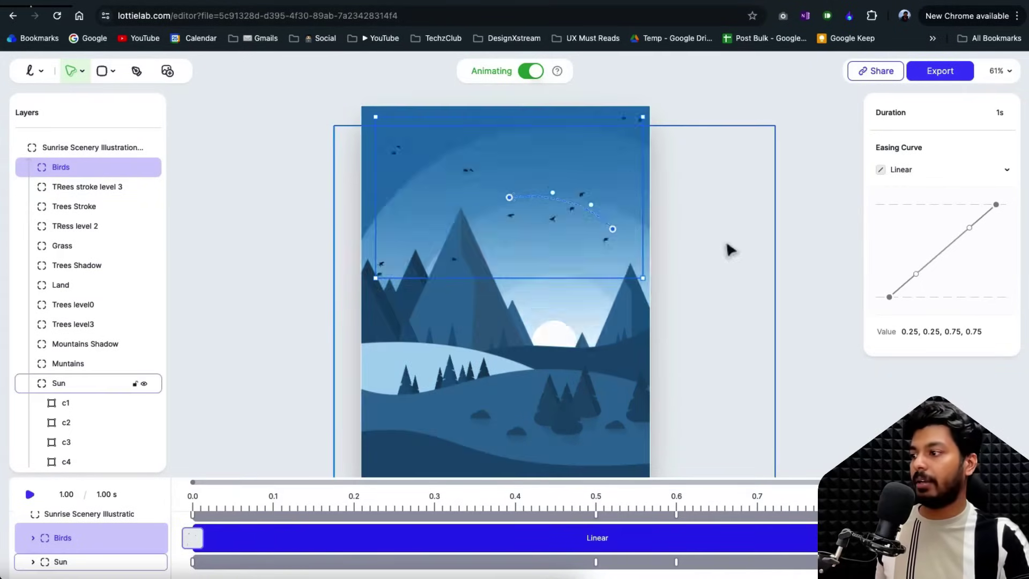
{"action": "left_click", "coordinate": [30, 494]}
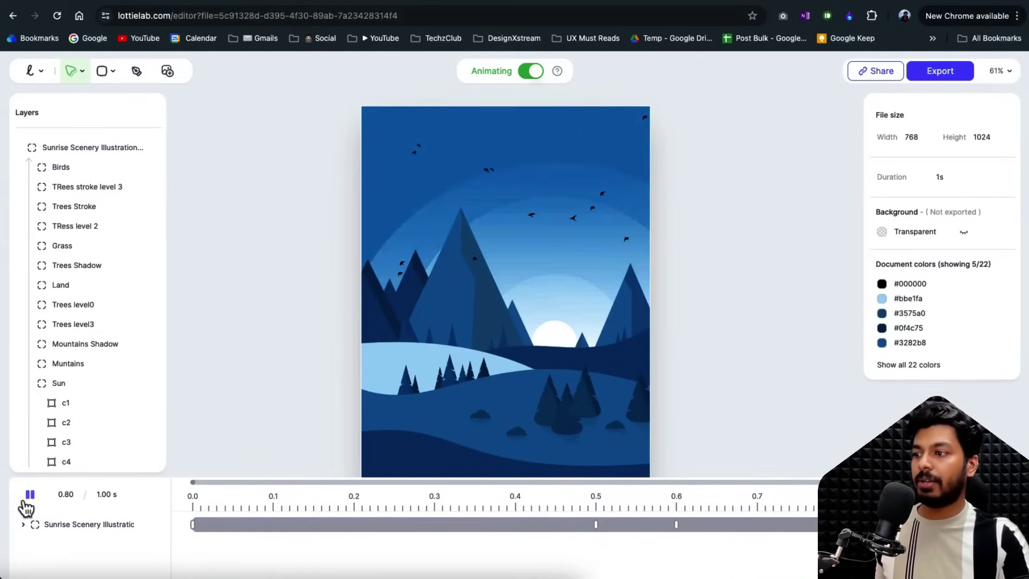
{"action": "left_click", "coordinate": [30, 495]}
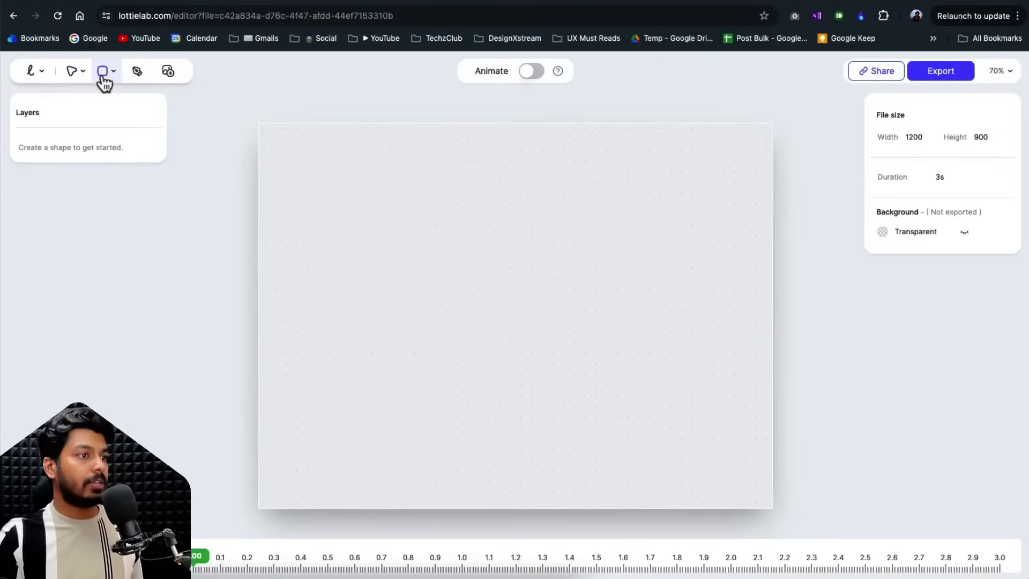
Cover the canvas with a yellow rectangle and draw a straight pen line across its centre.
{"action": "left_click_drag", "start_coordinate": [258, 125], "coordinate": [777, 515]}
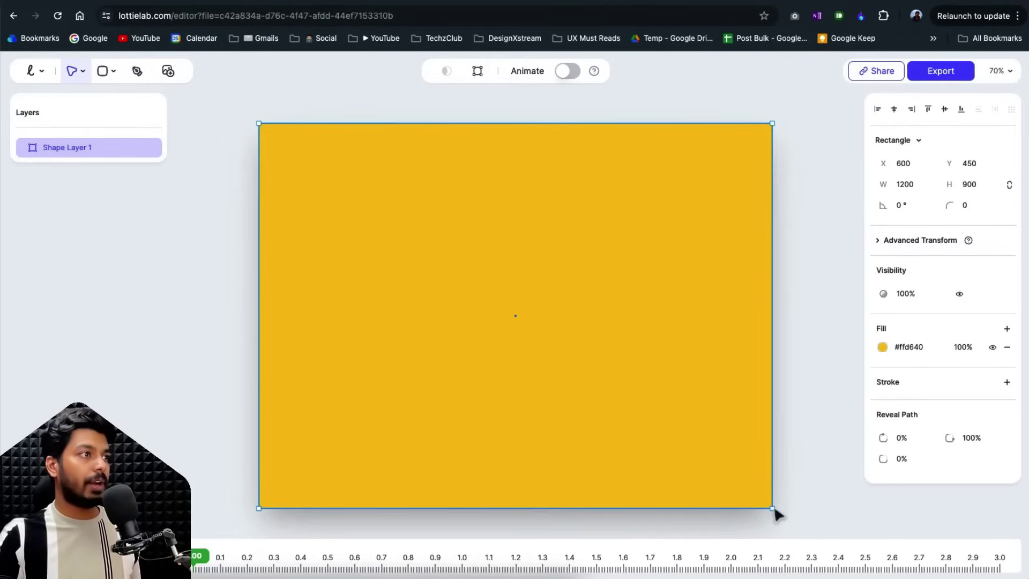
{"action": "left_click", "coordinate": [137, 72]}
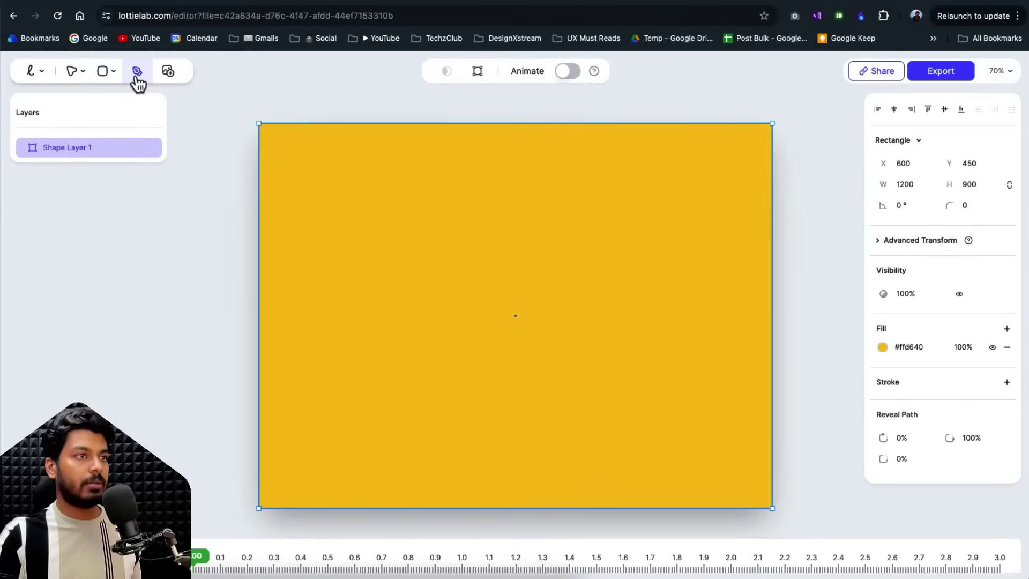
{"action": "left_click", "coordinate": [397, 320]}
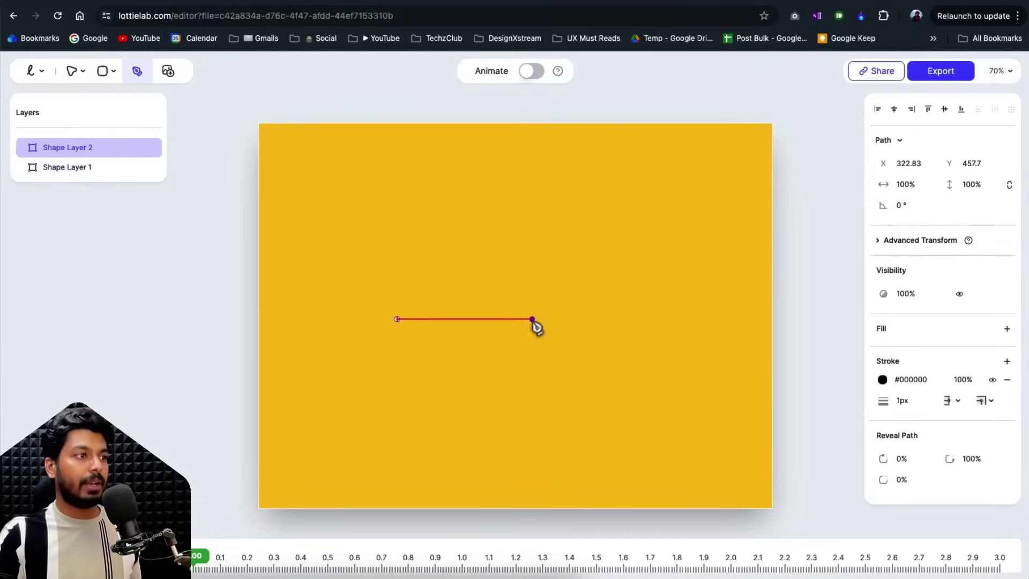
{"action": "left_click", "coordinate": [650, 320]}
{"action": "left_click", "coordinate": [397, 320]}
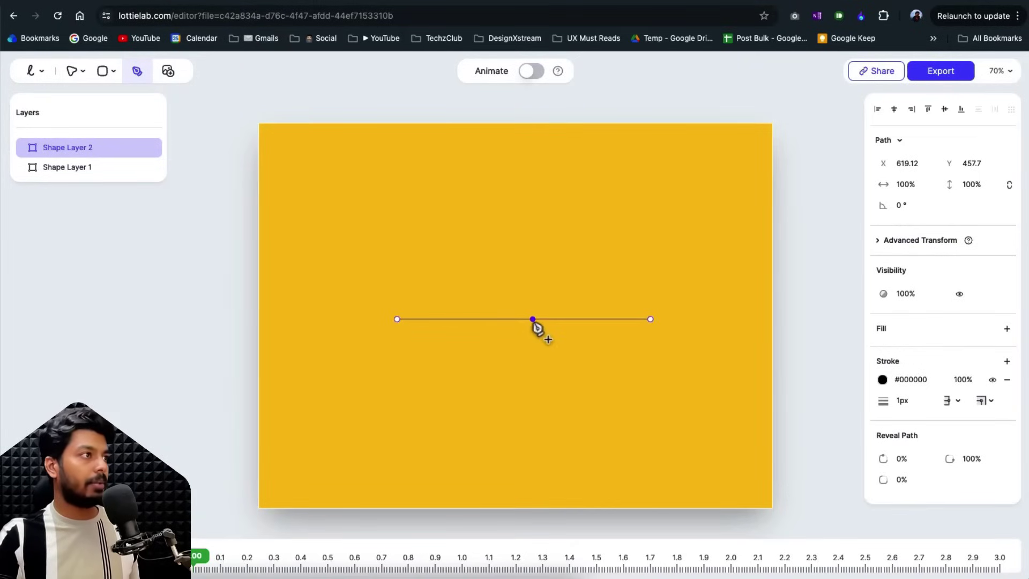
Pull the line's middle up and down into a diamond, then smooth both points into a lens.
{"action": "left_click_drag", "start_coordinate": [526, 319], "coordinate": [526, 254]}
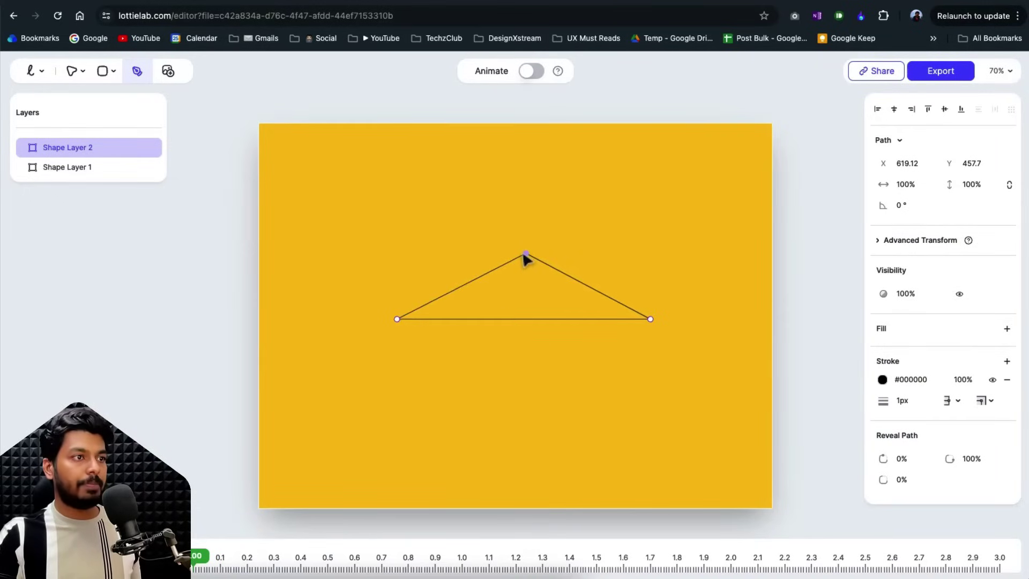
{"action": "left_click_drag", "start_coordinate": [525, 320], "coordinate": [526, 377]}
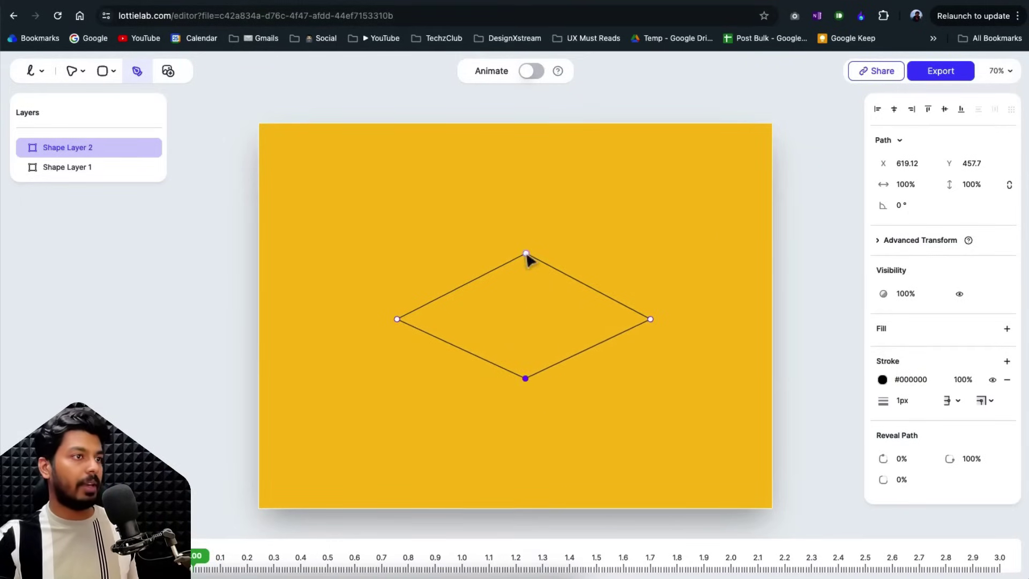
{"action": "double_click", "coordinate": [526, 253]}
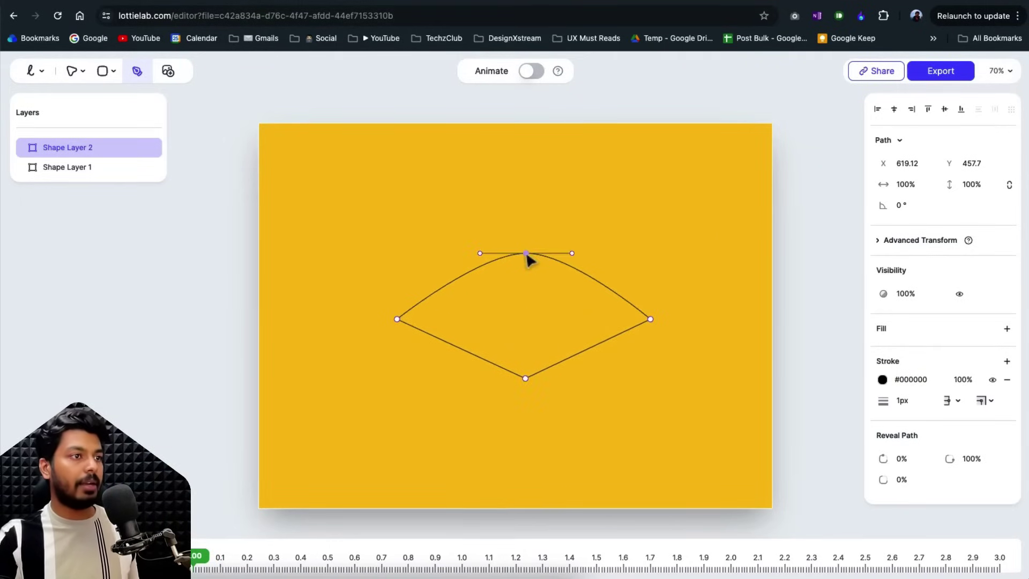
{"action": "double_click", "coordinate": [525, 378]}
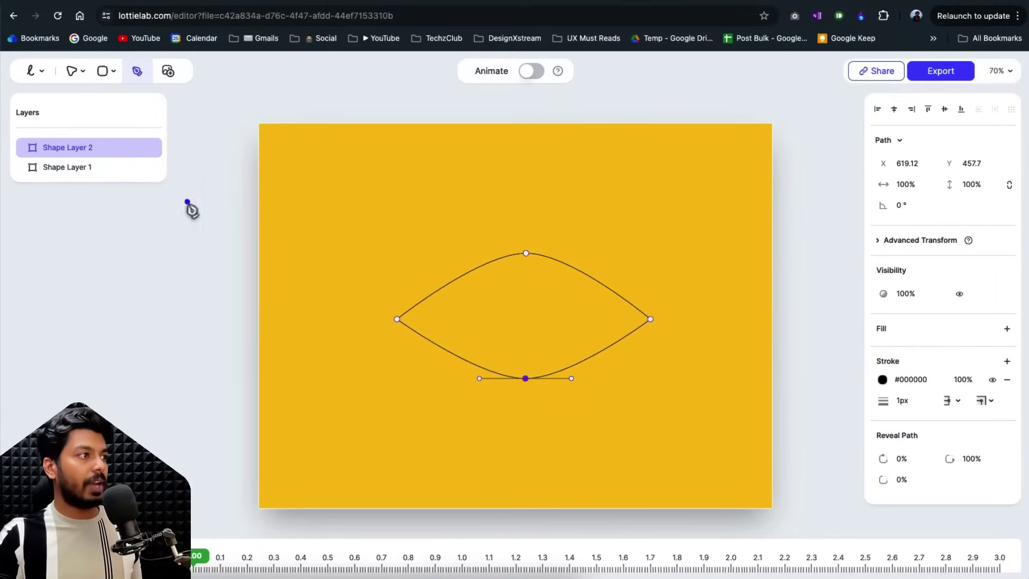
Name the background layer BG and the lens outline layer Eye.
{"action": "left_click", "coordinate": [59, 168]}
{"action": "double_click", "coordinate": [56, 168]}
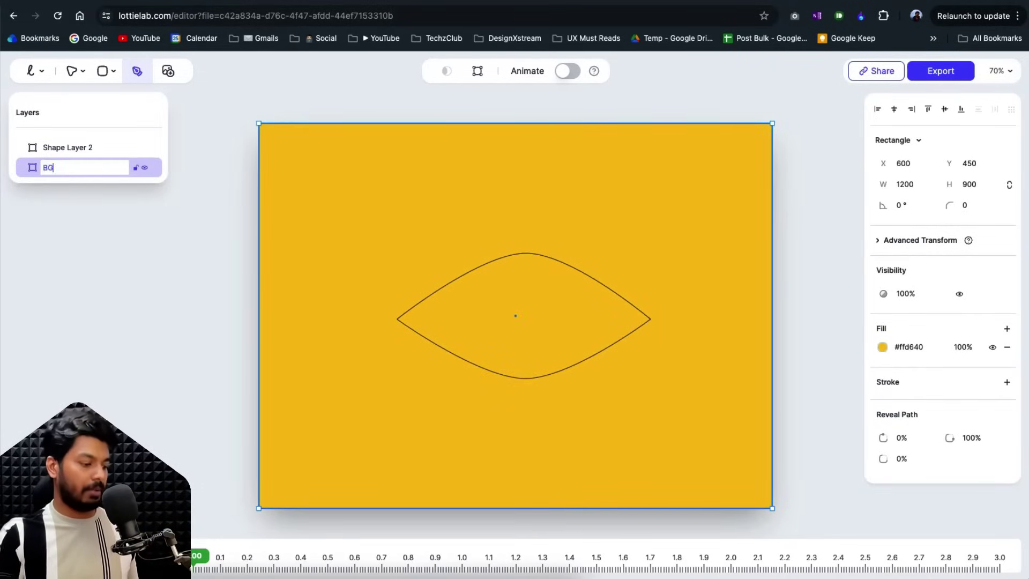
{"action": "key", "text": "Return"}
{"action": "left_click", "coordinate": [62, 149]}
{"action": "double_click", "coordinate": [62, 149]}
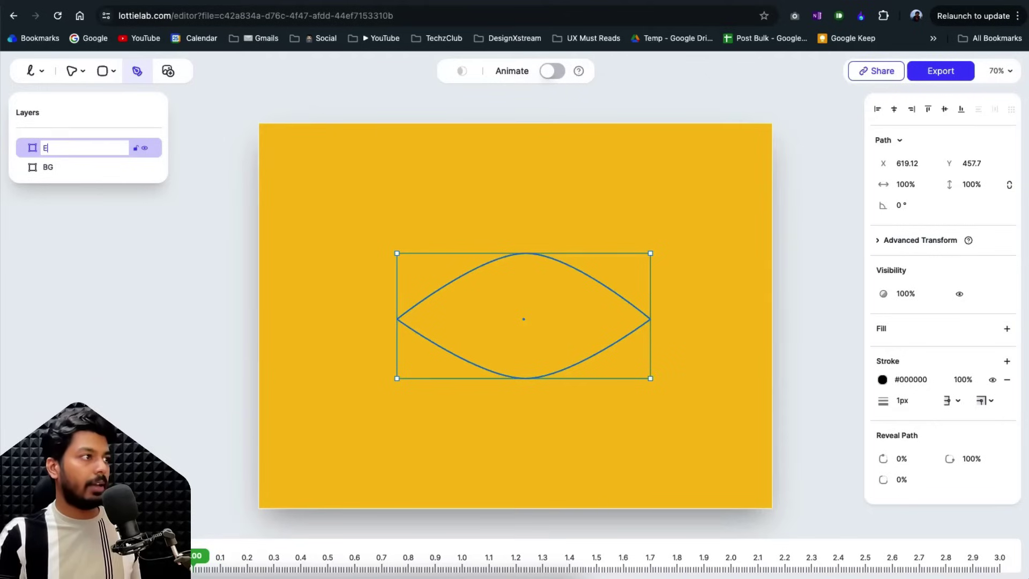
{"action": "key", "text": "Return"}
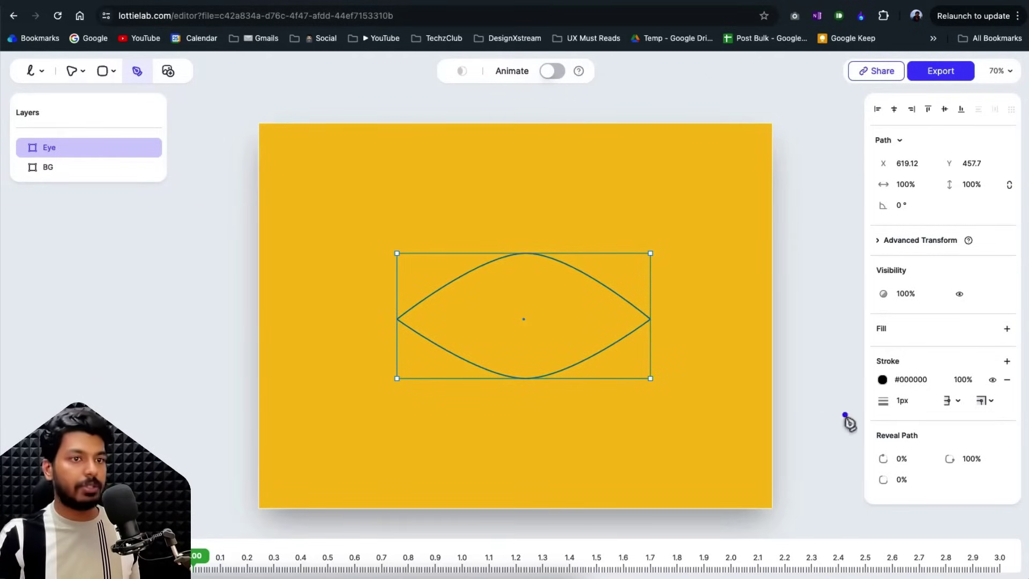
Give the Eye a 13px stroke with round cap and round join.
{"action": "left_click", "coordinate": [902, 400]}
{"action": "type", "text": "3"}
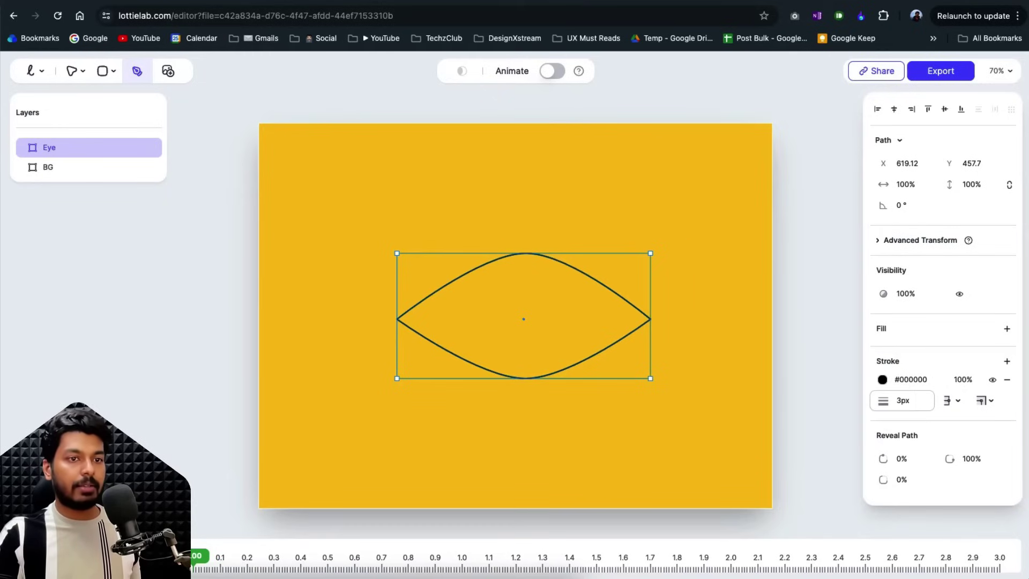
{"action": "left_click", "coordinate": [951, 401]}
{"action": "left_click", "coordinate": [967, 468]}
{"action": "left_click", "coordinate": [984, 402]}
{"action": "left_click", "coordinate": [971, 468]}
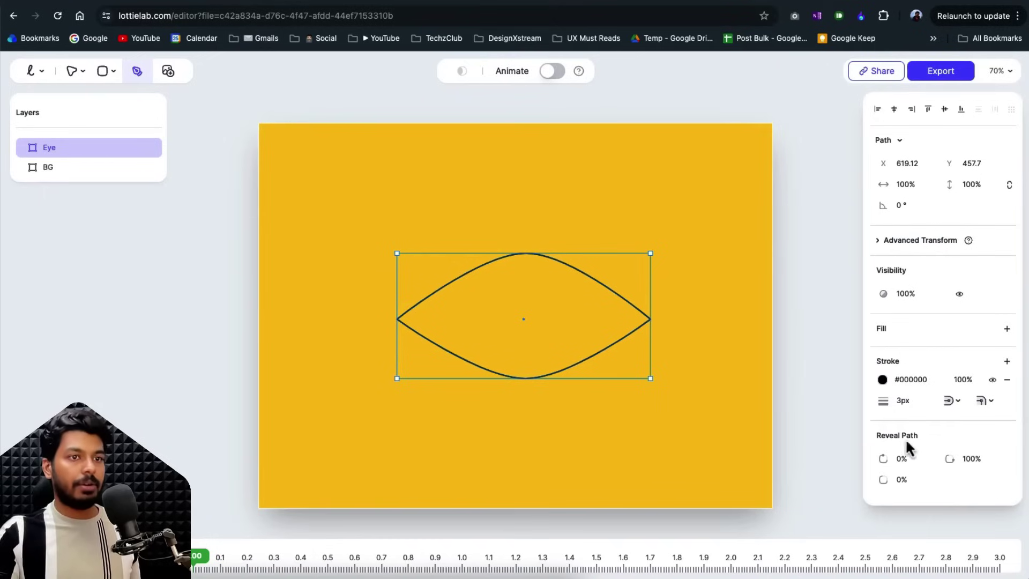
{"action": "left_click", "coordinate": [901, 405]}
{"action": "type", "text": "13"}
{"action": "key", "text": "Return"}
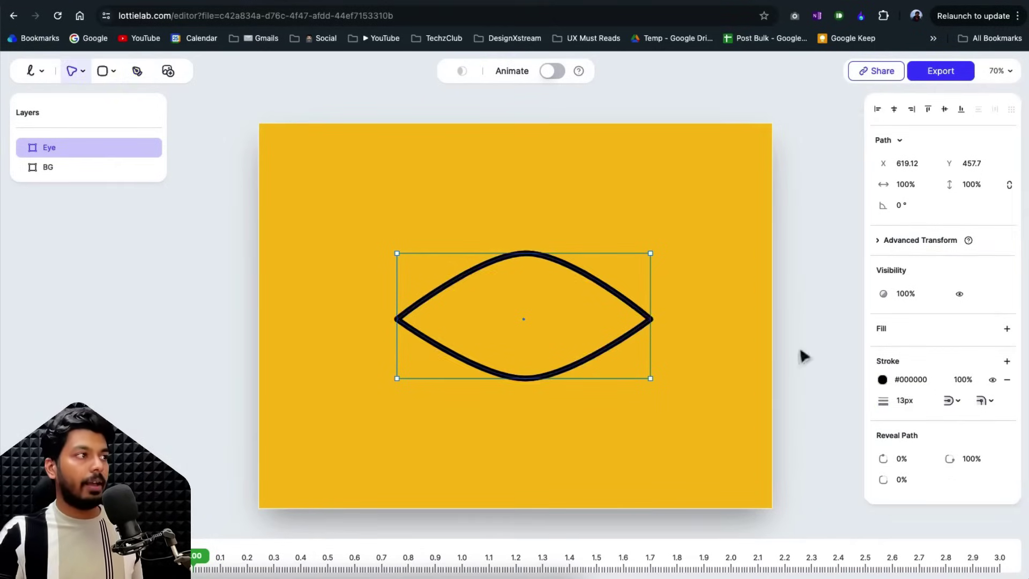
Add a pure white fill to the Eye shape.
{"action": "left_click", "coordinate": [1007, 329]}
{"action": "left_click", "coordinate": [882, 347]}
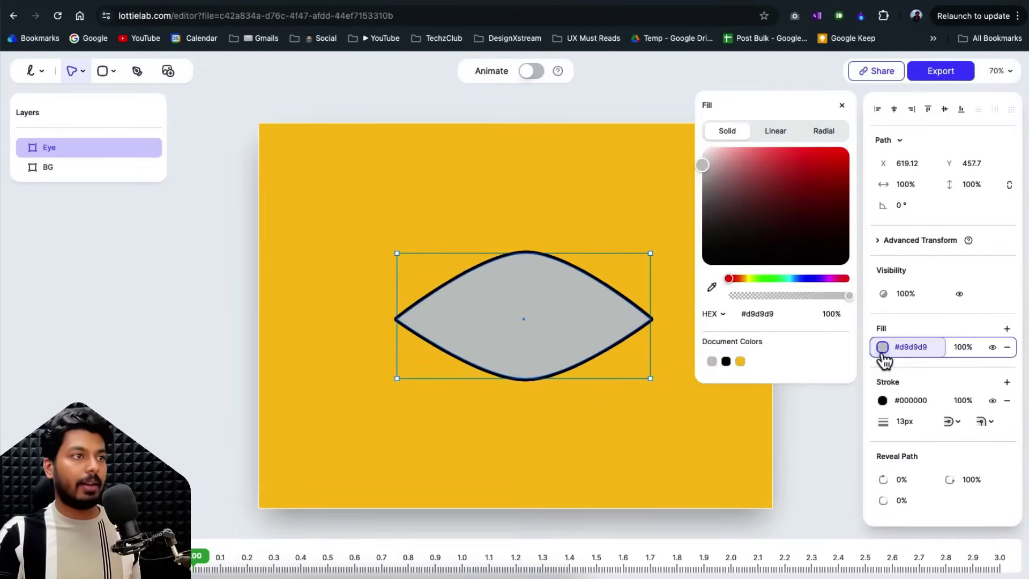
{"action": "left_click", "coordinate": [774, 236]}
{"action": "left_click_drag", "start_coordinate": [774, 236], "coordinate": [641, 111]}
{"action": "left_click", "coordinate": [587, 97]}
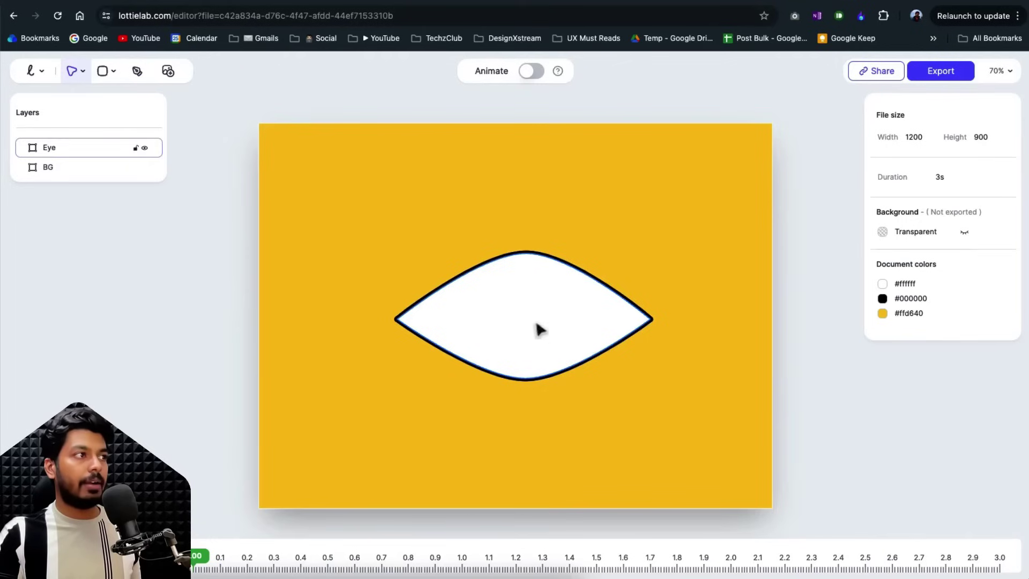
Draw a black circular pupil with the Ellipse tool, centred in the eye.
{"action": "left_click", "coordinate": [113, 70]}
{"action": "left_click", "coordinate": [125, 133]}
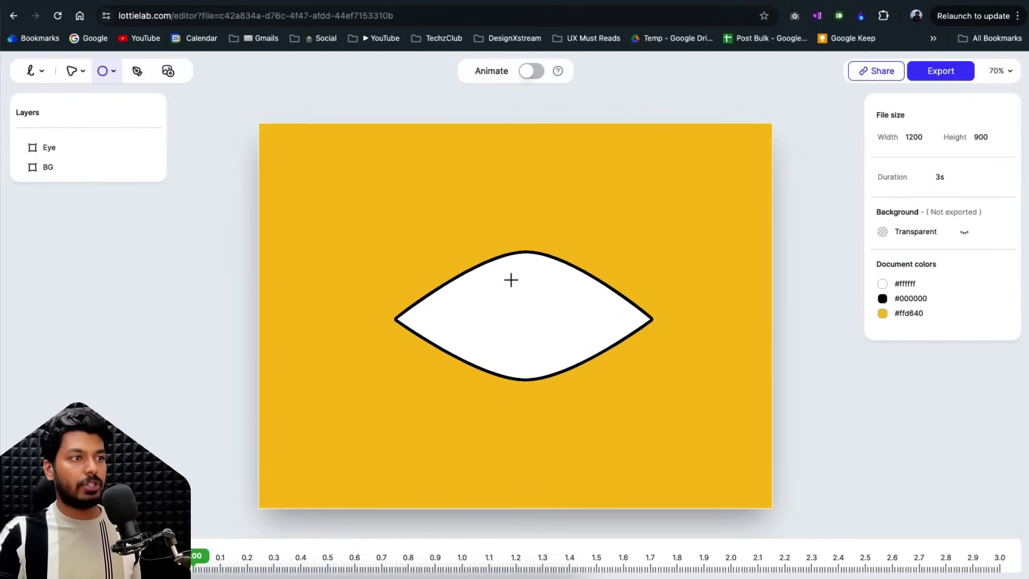
{"action": "mouse_move", "coordinate": [514, 280]}
{"action": "left_mouse_down"}
{"action": "mouse_move", "coordinate": [579, 359]}
{"action": "mouse_move", "coordinate": [535, 339]}
{"action": "left_mouse_up"}
{"action": "left_click", "coordinate": [882, 346]}
{"action": "left_click_drag", "start_coordinate": [772, 235], "coordinate": [698, 268]}
{"action": "left_click", "coordinate": [579, 115]}
Flatten the eye by dragging in its bottom and top edges.
{"action": "left_click", "coordinate": [524, 375]}
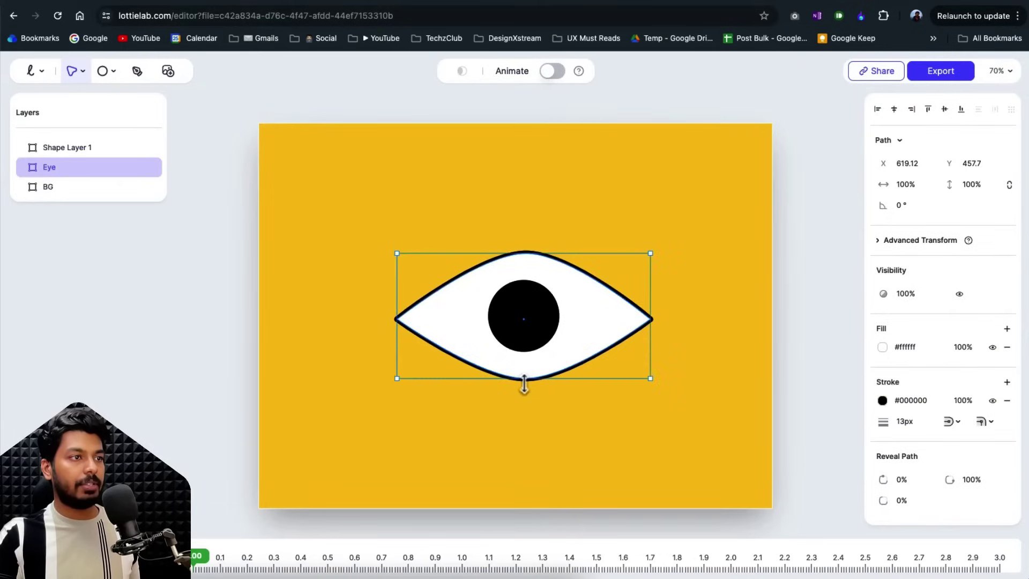
{"action": "left_click_drag", "start_coordinate": [524, 375], "coordinate": [525, 364]}
{"action": "left_click_drag", "start_coordinate": [525, 255], "coordinate": [524, 271]}
{"action": "left_click", "coordinate": [787, 350]}
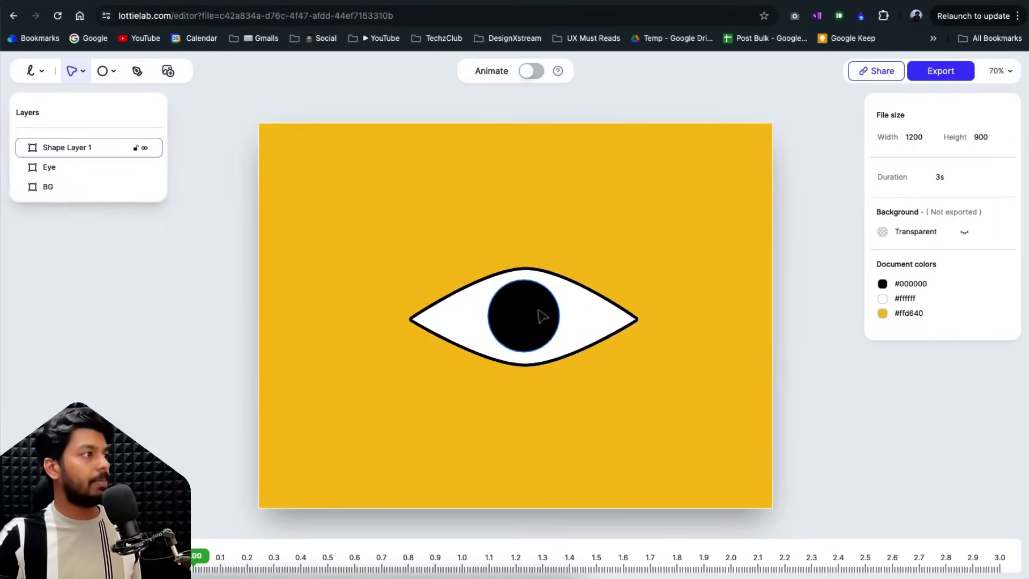
Rename the circle layer Eyeball and flatten the eye slightly more.
{"action": "left_click", "coordinate": [50, 165]}
{"action": "double_click", "coordinate": [56, 147]}
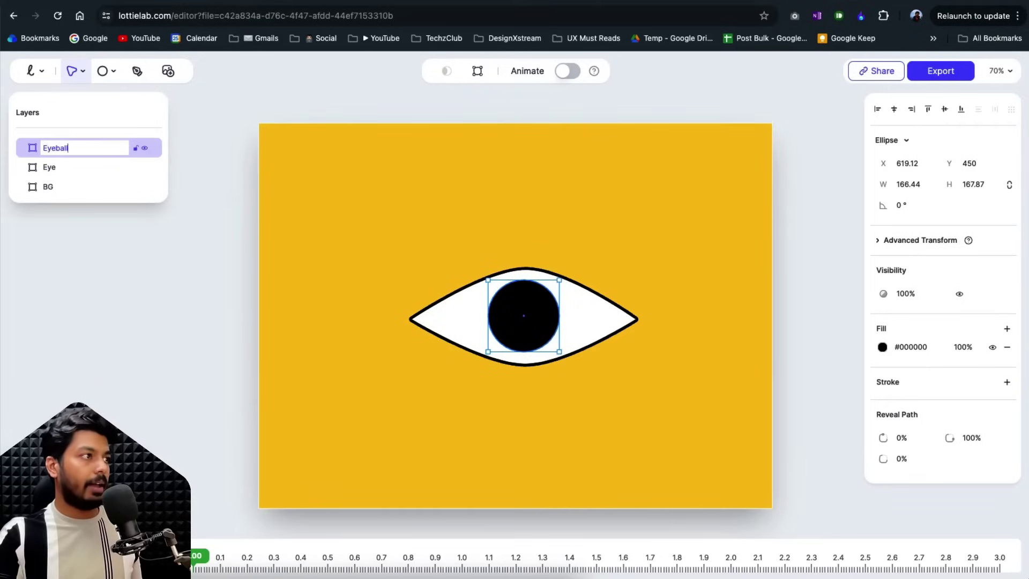
{"action": "key", "text": "Return"}
{"action": "left_click", "coordinate": [525, 274]}
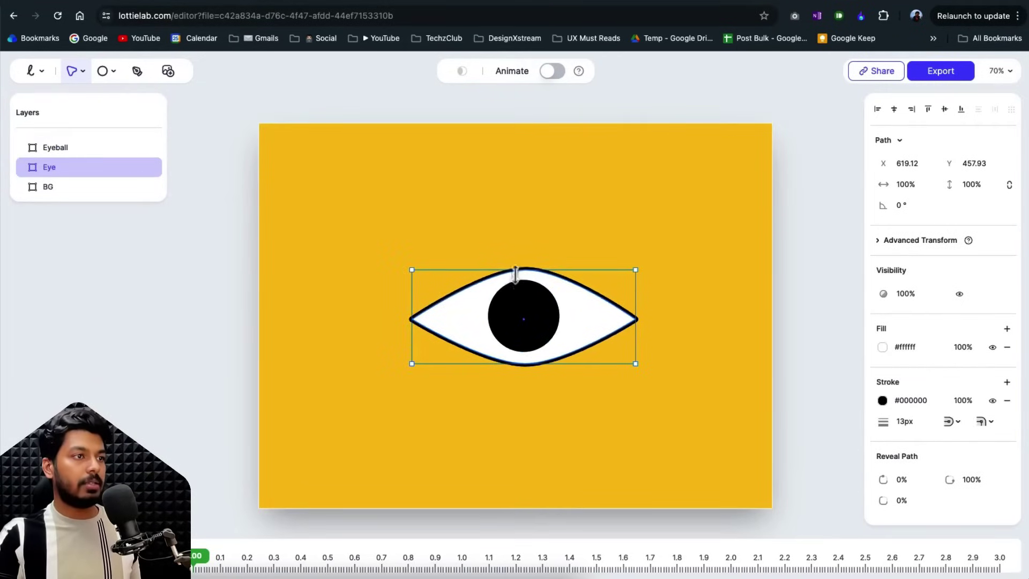
{"action": "mouse_move", "coordinate": [518, 269]}
{"action": "left_mouse_down"}
{"action": "mouse_move", "coordinate": [518, 306]}
{"action": "mouse_move", "coordinate": [518, 271]}
{"action": "left_mouse_up"}
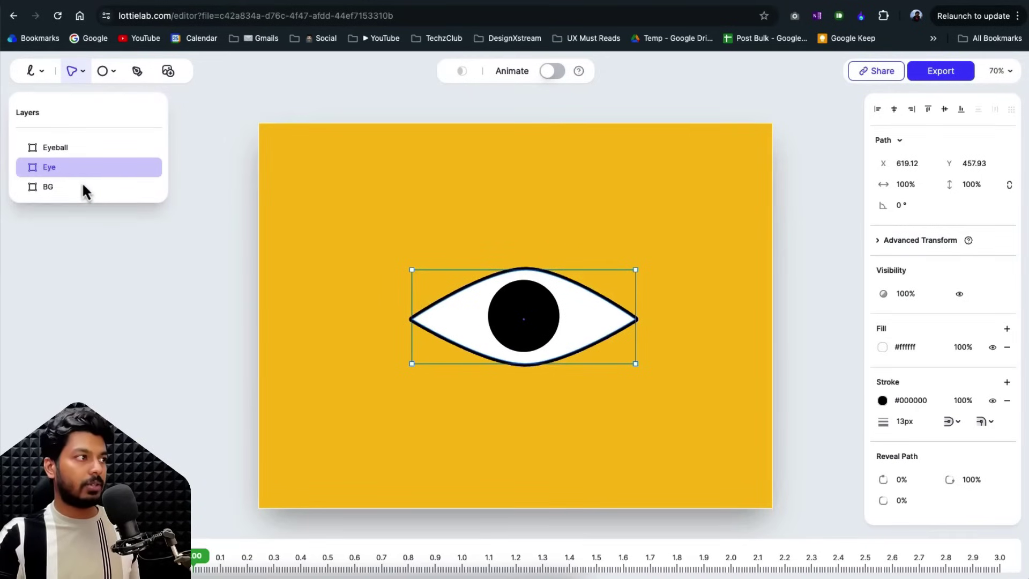
Duplicate Eye as Eye Mask and use it to mask the Eyeball into Masked Group 1.
{"action": "key", "text": "ctrl+d"}
{"action": "double_click", "coordinate": [50, 167]}
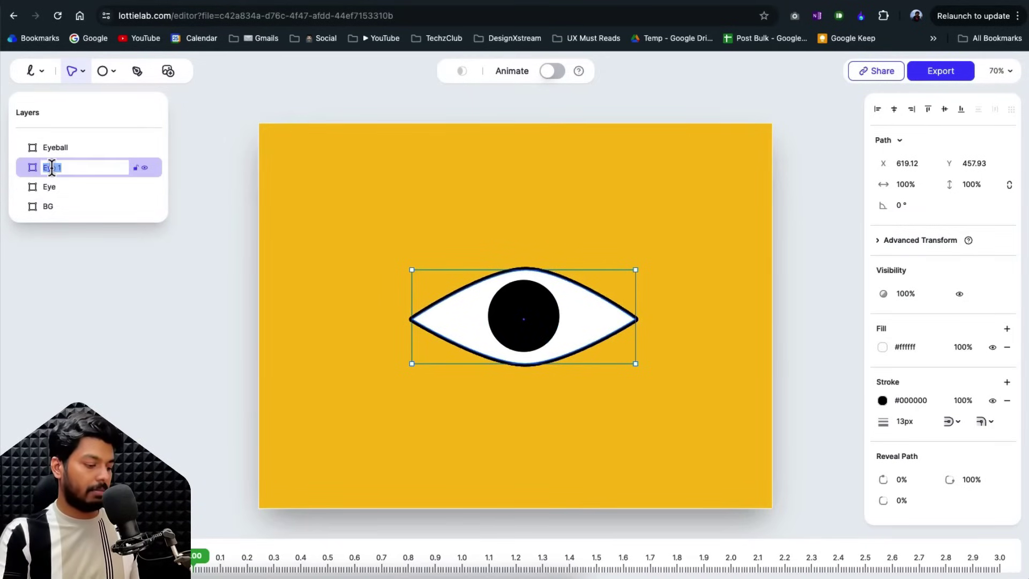
{"action": "type", "text": "Eye Mask"}
{"action": "key", "text": "Return"}
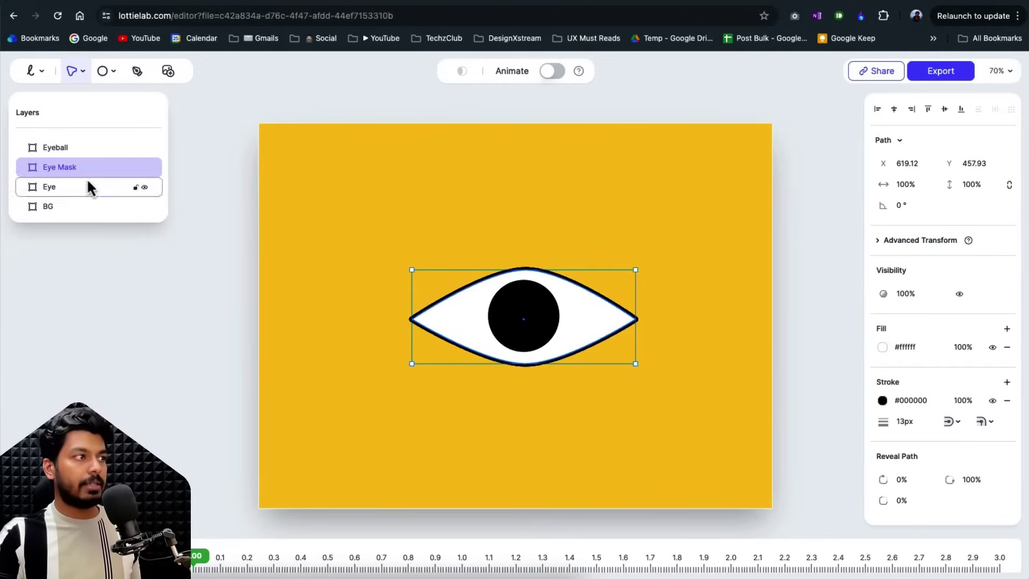
{"action": "left_click", "coordinate": [66, 150], "text": "shift"}
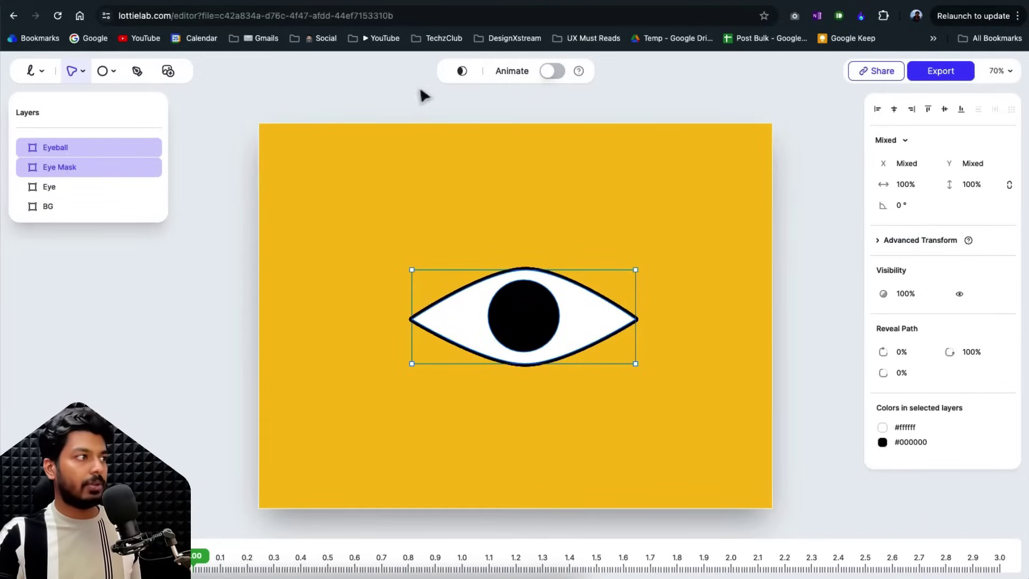
{"action": "left_click", "coordinate": [462, 72]}
Expand Masked Group 1, trial-resize the Eye Mask, and undo the change.
{"action": "left_click", "coordinate": [367, 189]}
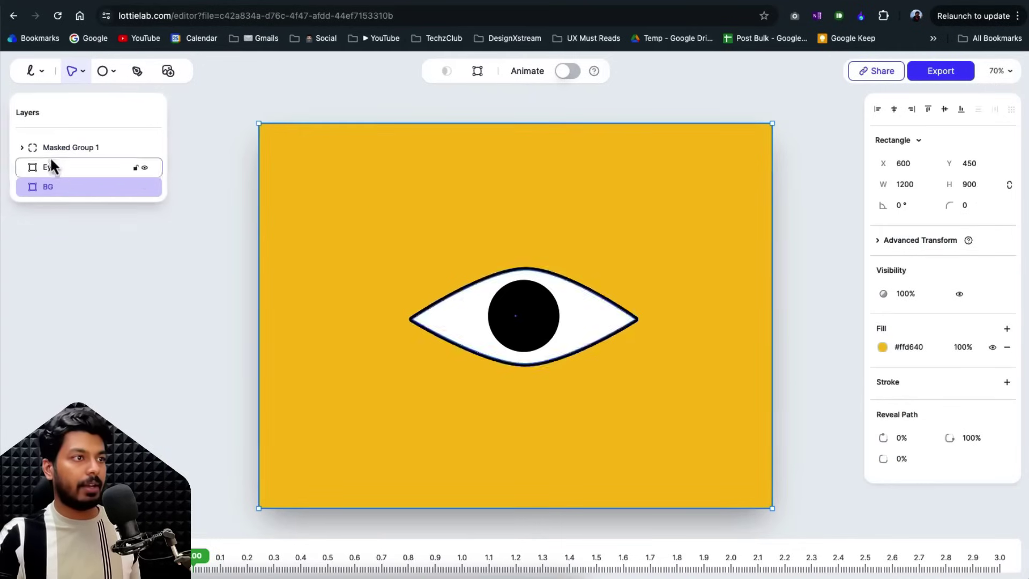
{"action": "left_click", "coordinate": [23, 147]}
{"action": "left_click", "coordinate": [89, 170]}
{"action": "left_click", "coordinate": [522, 278]}
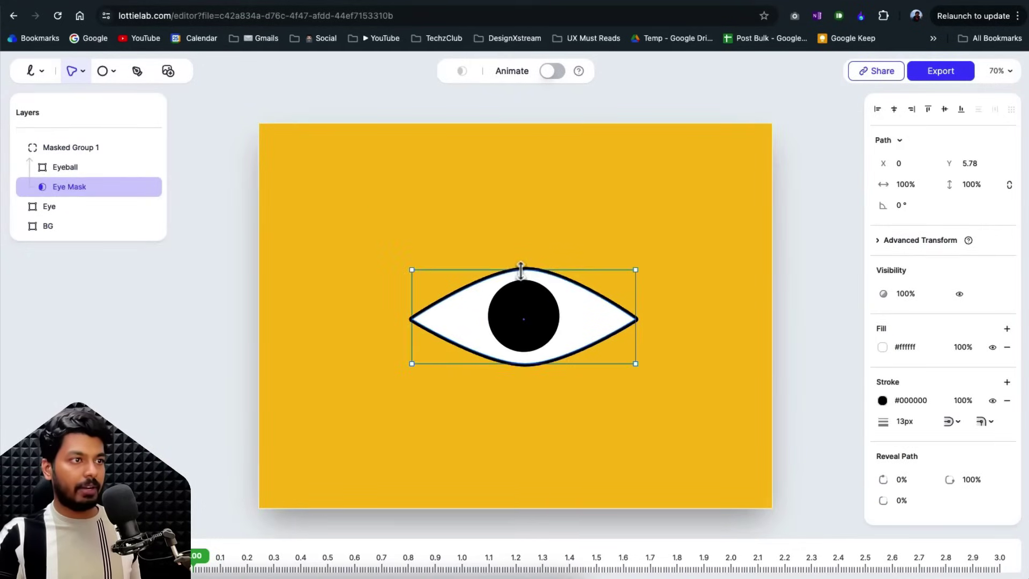
{"action": "left_click_drag", "start_coordinate": [521, 271], "coordinate": [524, 328]}
{"action": "key", "text": "ctrl+z"}
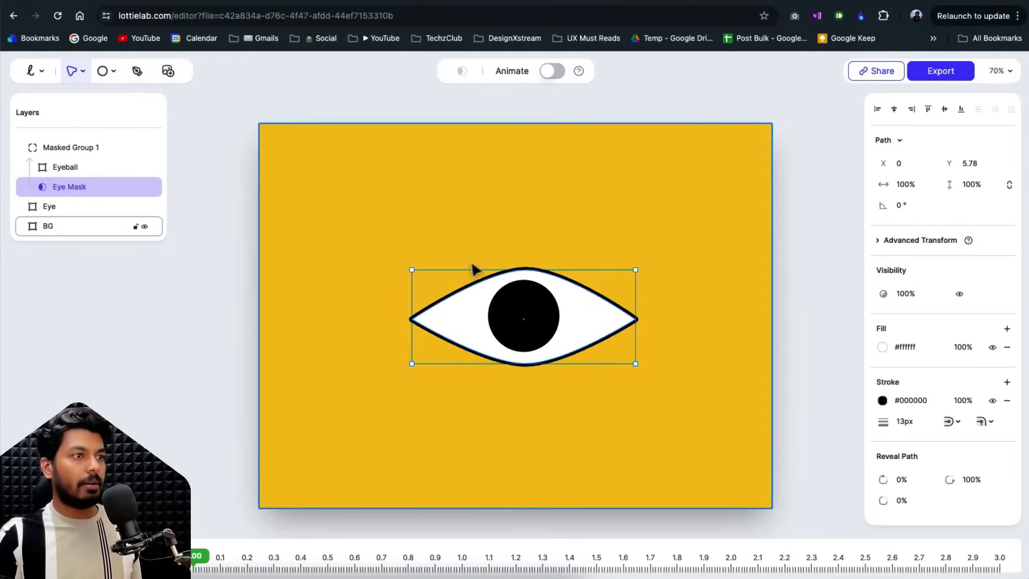
Turn on animation mode and set the animation duration to 1 second.
{"action": "left_click", "coordinate": [552, 71]}
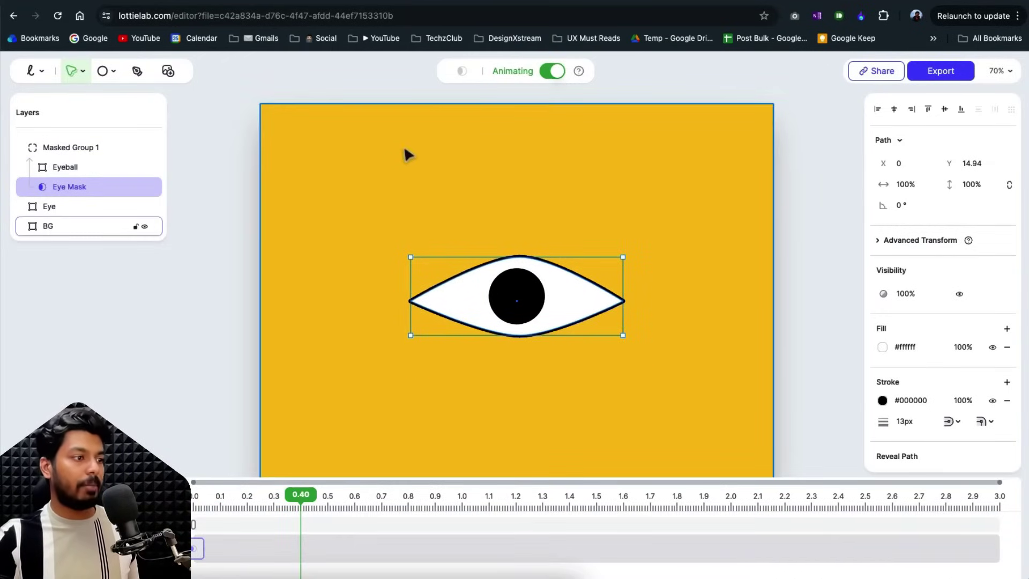
{"action": "left_click", "coordinate": [785, 336]}
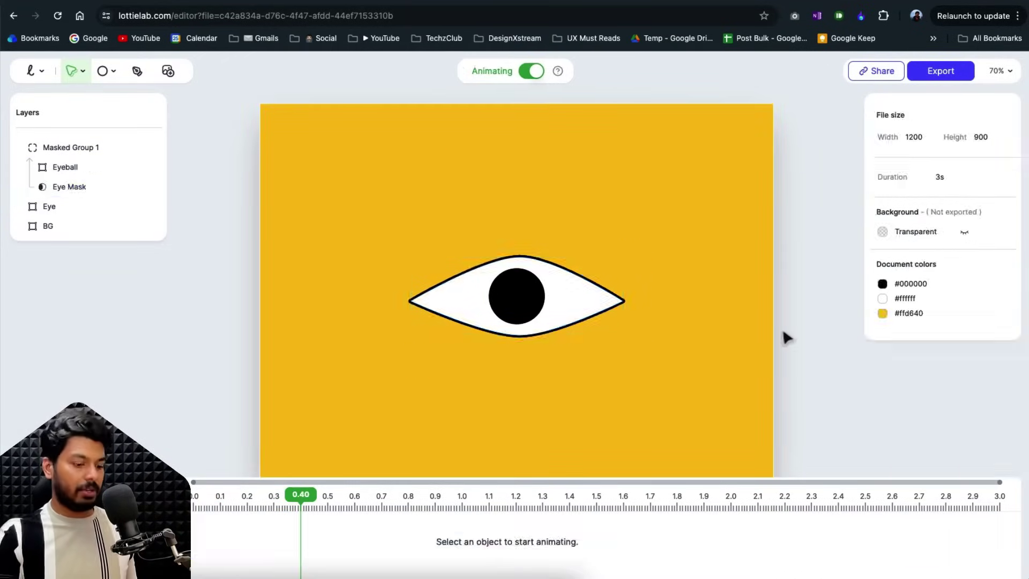
{"action": "left_click", "coordinate": [947, 178]}
{"action": "key", "text": "Return"}
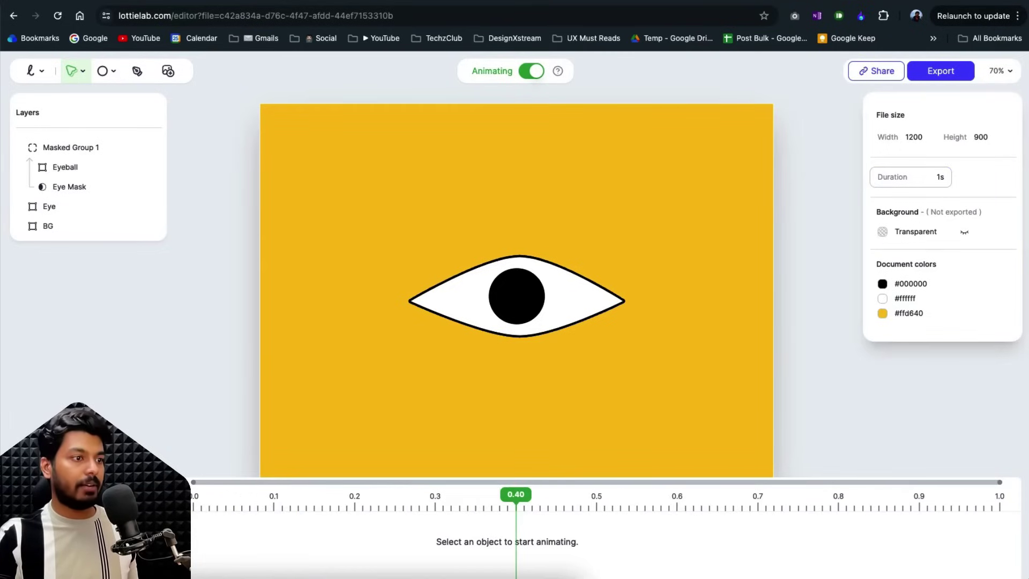
{"action": "left_click_drag", "start_coordinate": [516, 504], "coordinate": [438, 498]}
At 0.30, drag the Eye Mask's top point onto its bottom point to close it.
{"action": "left_click", "coordinate": [509, 289]}
{"action": "left_click", "coordinate": [82, 188]}
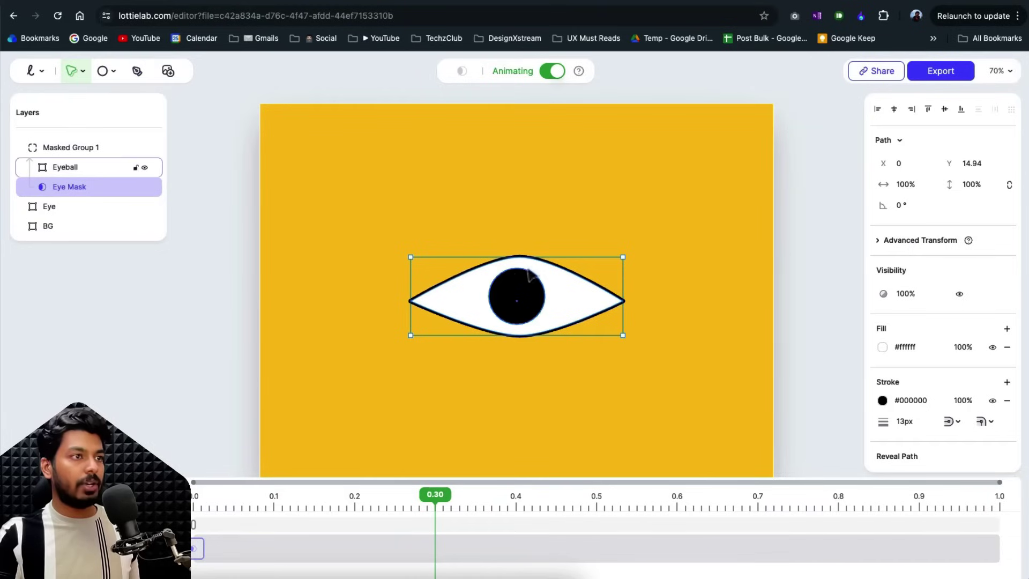
{"action": "left_click_drag", "start_coordinate": [526, 259], "coordinate": [533, 313]}
{"action": "key", "text": "ctrl+z"}
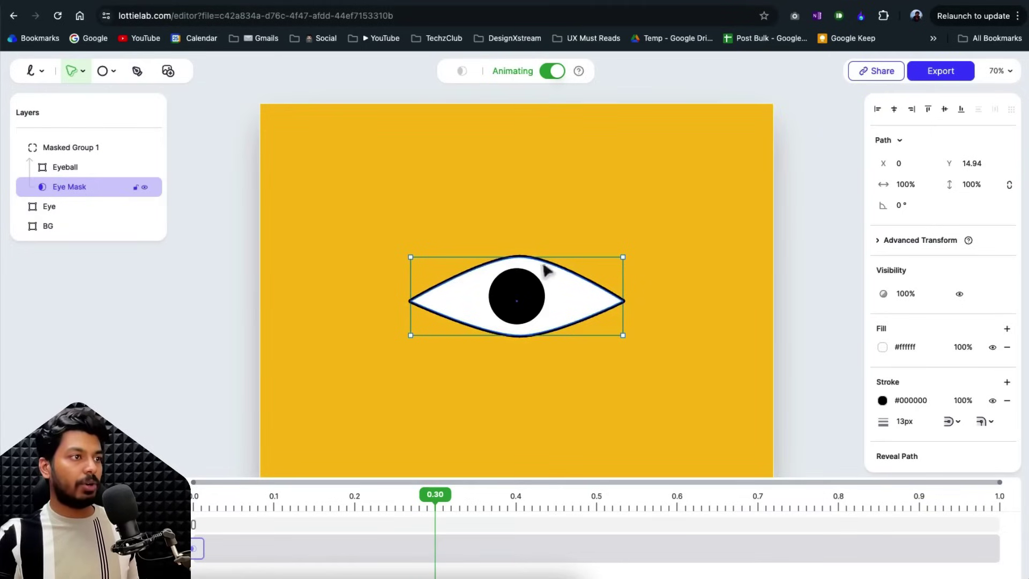
{"action": "left_click", "coordinate": [137, 74]}
{"action": "left_click", "coordinate": [534, 74]}
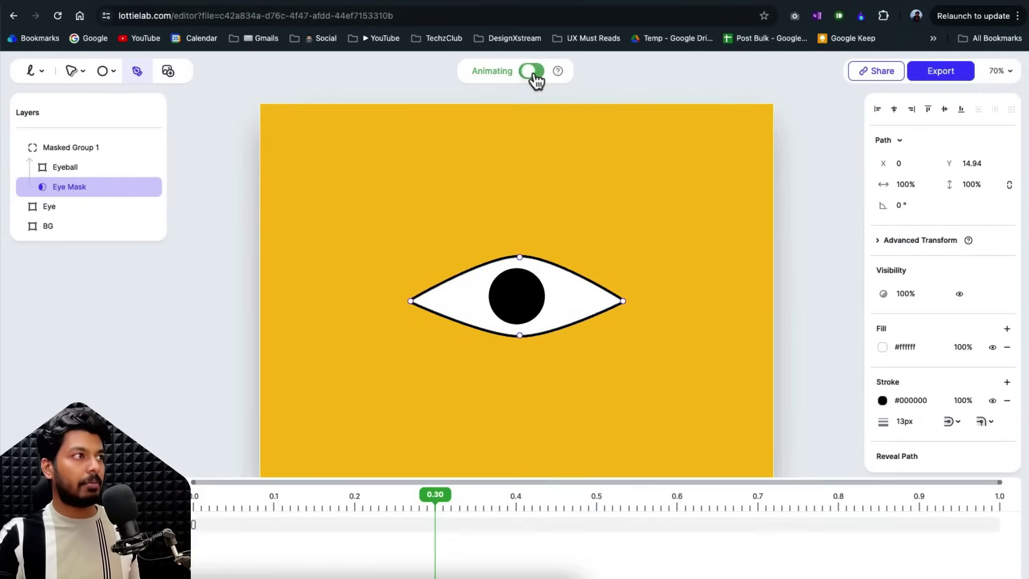
{"action": "left_click_drag", "start_coordinate": [520, 260], "coordinate": [523, 341]}
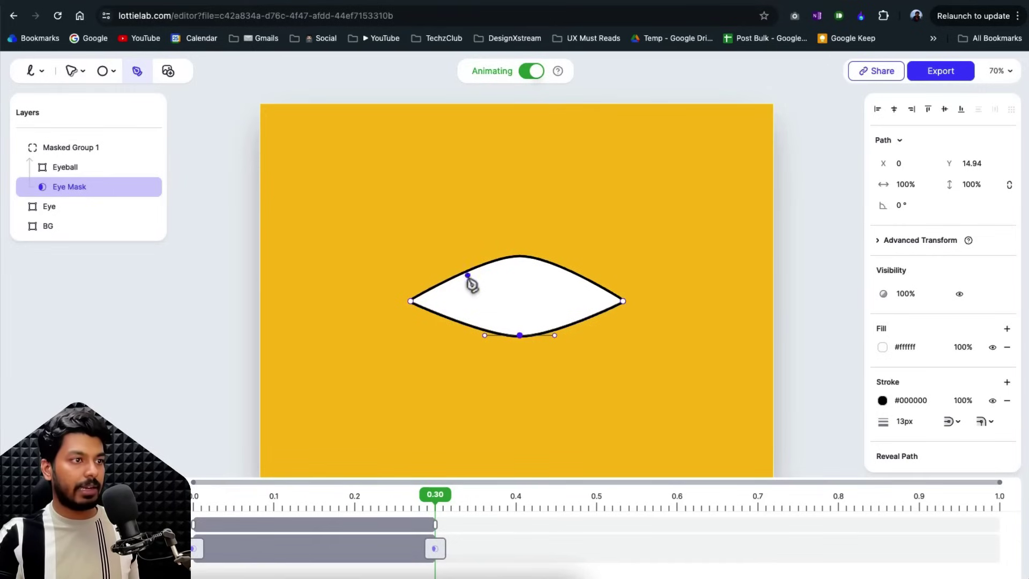
Key the Eye outline collapsed into a downward curve at 0.30, then go to 0.60.
{"action": "left_click", "coordinate": [55, 207]}
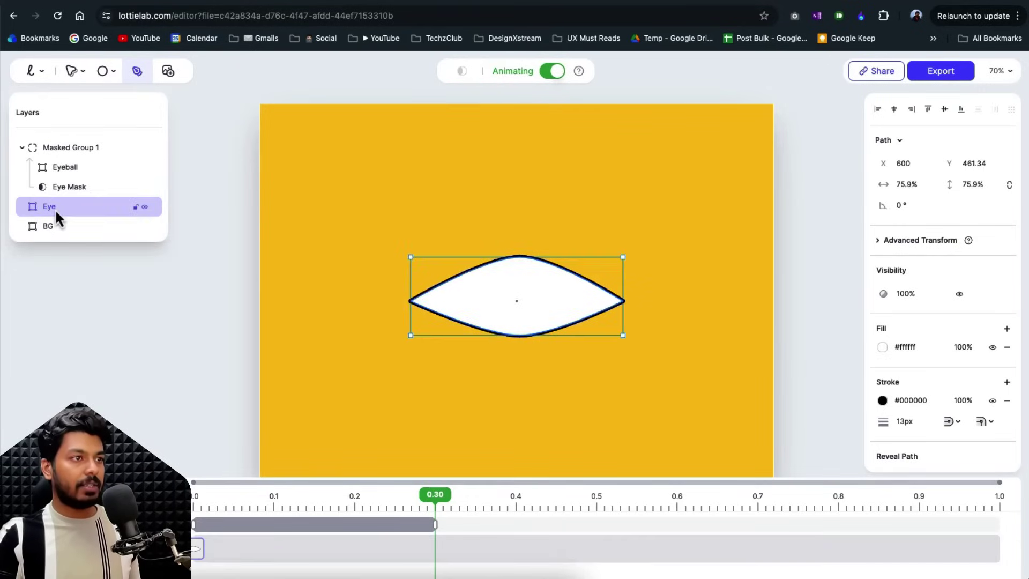
{"action": "left_click", "coordinate": [71, 80]}
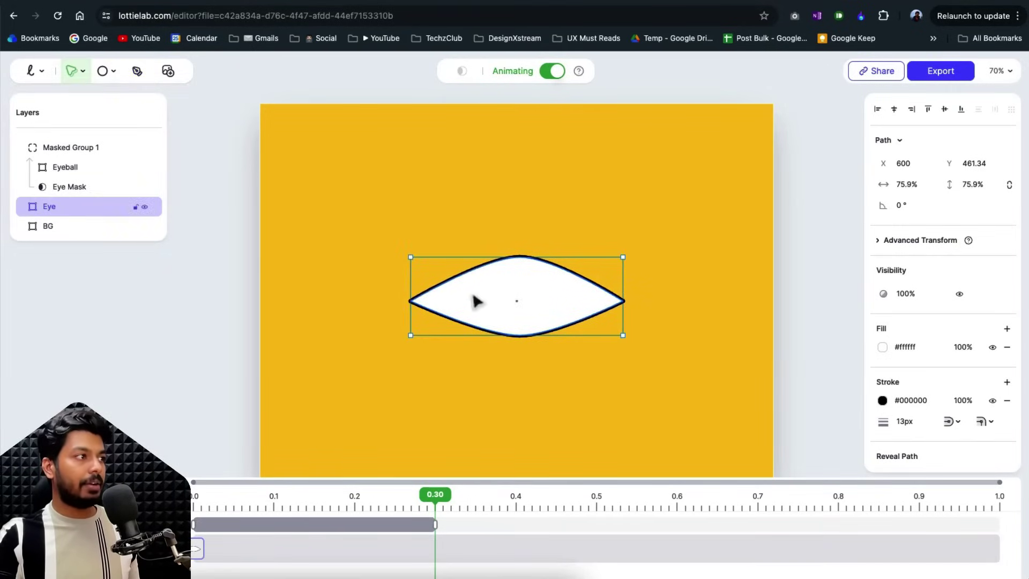
{"action": "left_click", "coordinate": [137, 79]}
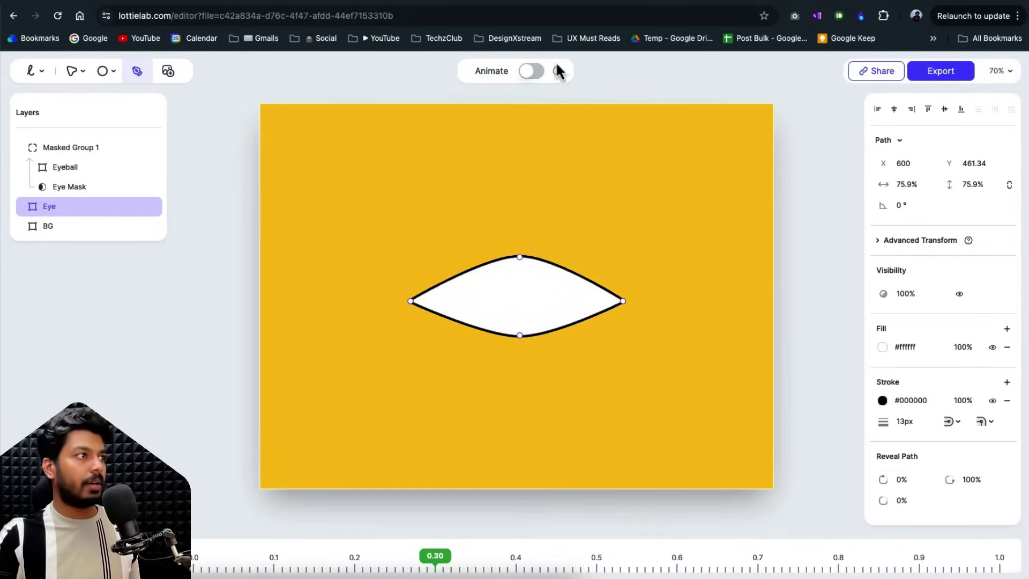
{"action": "left_click", "coordinate": [536, 71]}
{"action": "left_click_drag", "start_coordinate": [520, 259], "coordinate": [523, 339]}
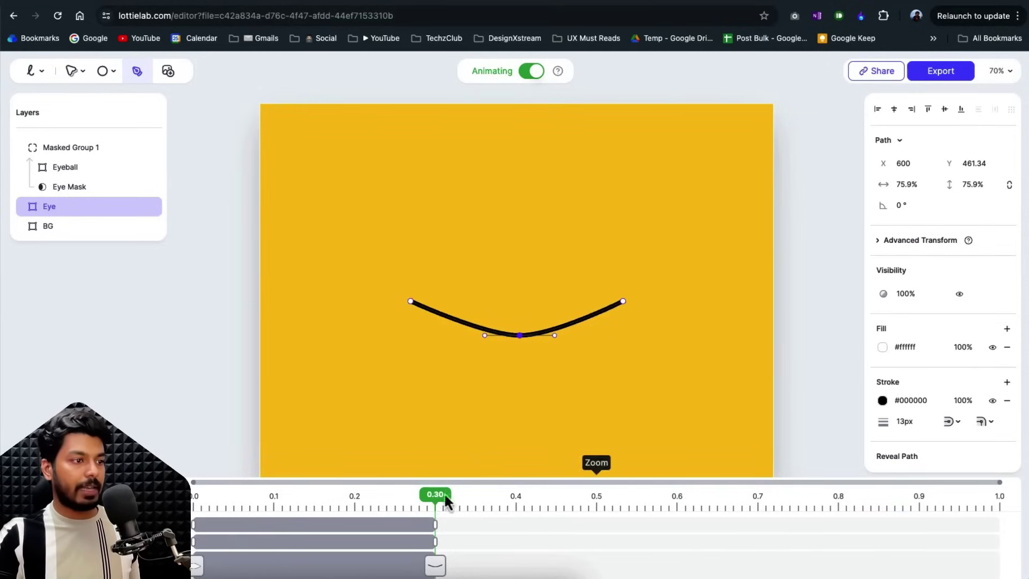
{"action": "key", "text": "p"}
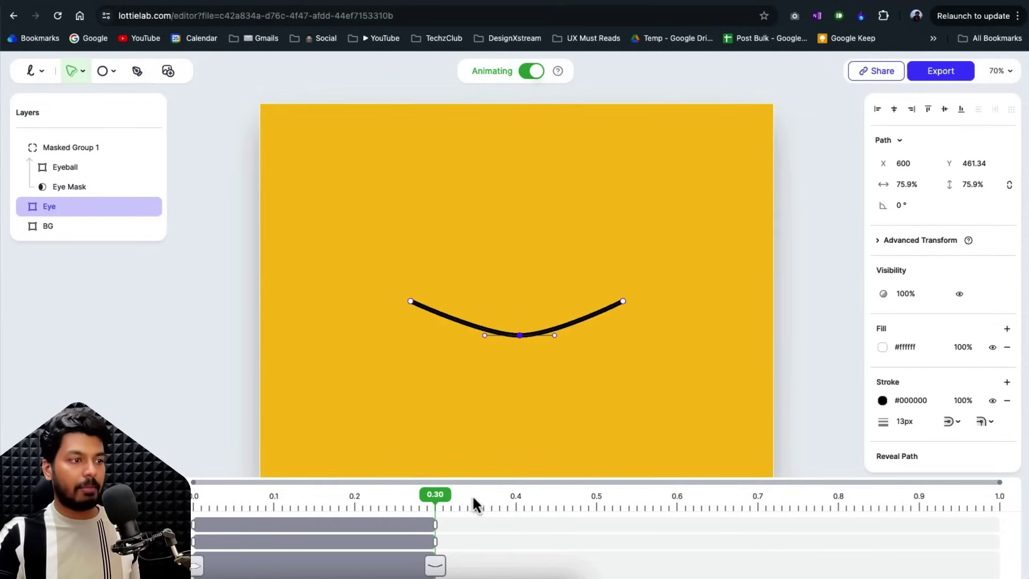
{"action": "left_click_drag", "start_coordinate": [438, 496], "coordinate": [676, 507]}
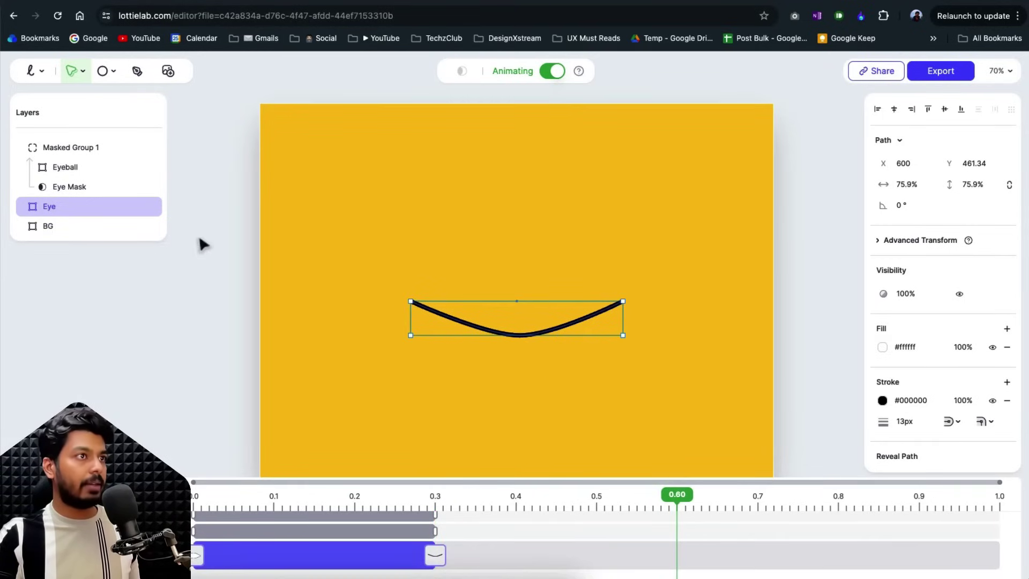
At 0.60, drag the Eye outline's top point back up to reopen it.
{"action": "left_click", "coordinate": [138, 73]}
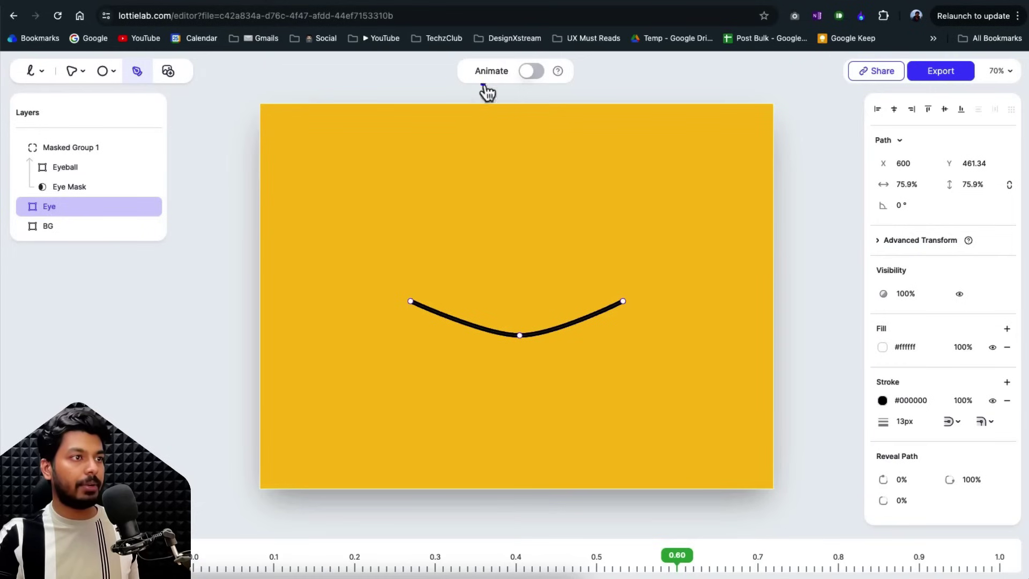
{"action": "left_click", "coordinate": [532, 72]}
{"action": "left_click_drag", "start_coordinate": [520, 337], "coordinate": [520, 258]}
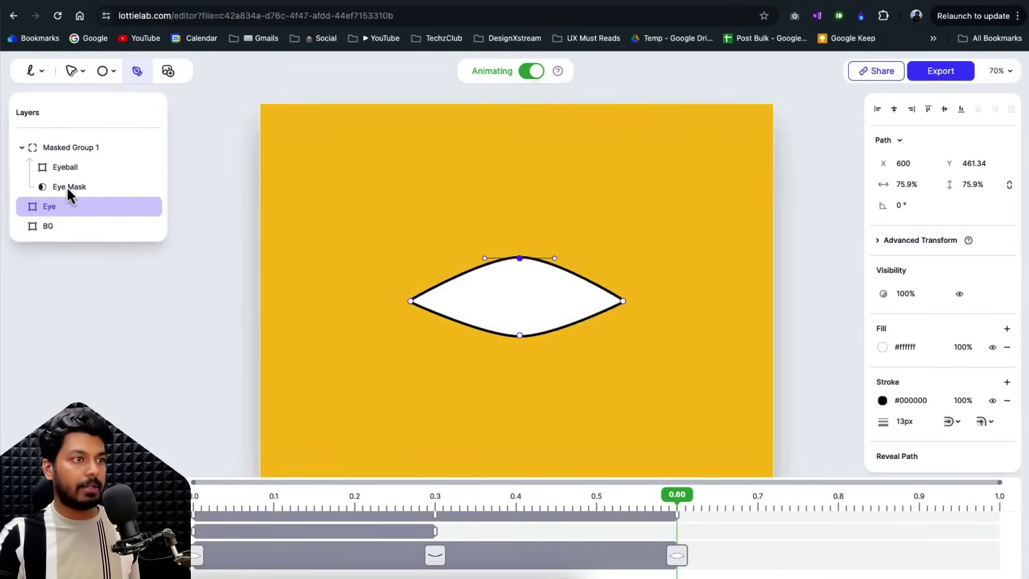
Raise the Eye Mask's top point to match the eye, then preview the blink.
{"action": "left_click", "coordinate": [80, 186]}
{"action": "left_click", "coordinate": [192, 180]}
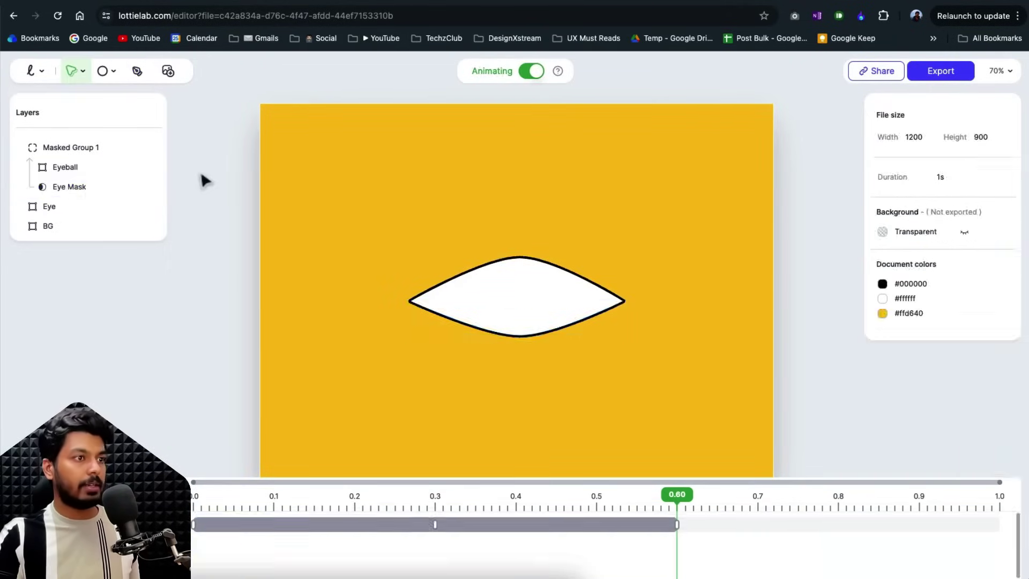
{"action": "left_click", "coordinate": [85, 190]}
{"action": "left_click", "coordinate": [138, 71]}
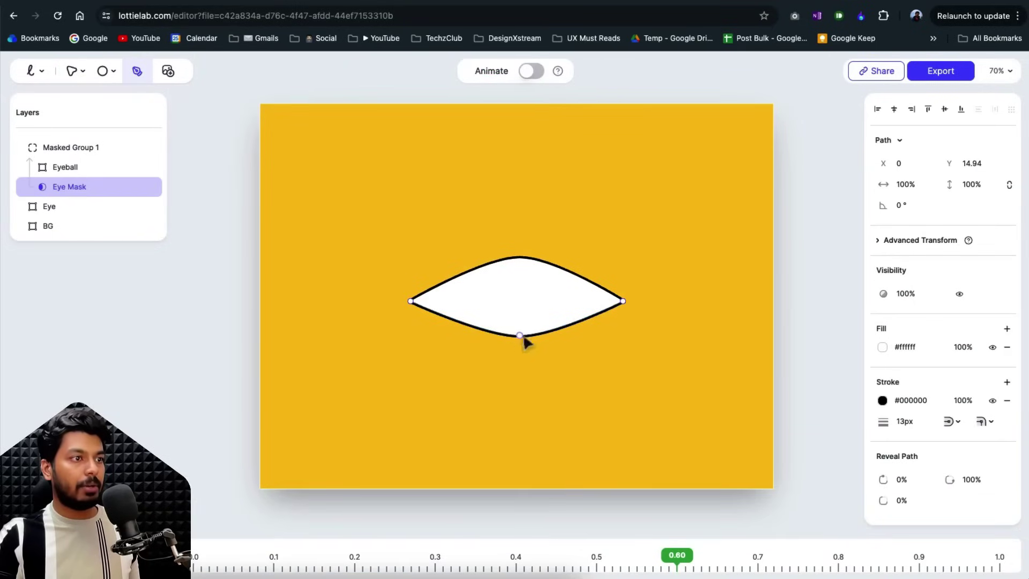
{"action": "left_click", "coordinate": [531, 72]}
{"action": "mouse_move", "coordinate": [518, 258]}
{"action": "left_mouse_down"}
{"action": "mouse_move", "coordinate": [517, 270]}
{"action": "mouse_move", "coordinate": [517, 259]}
{"action": "left_mouse_up"}
{"action": "key", "text": "Escape"}
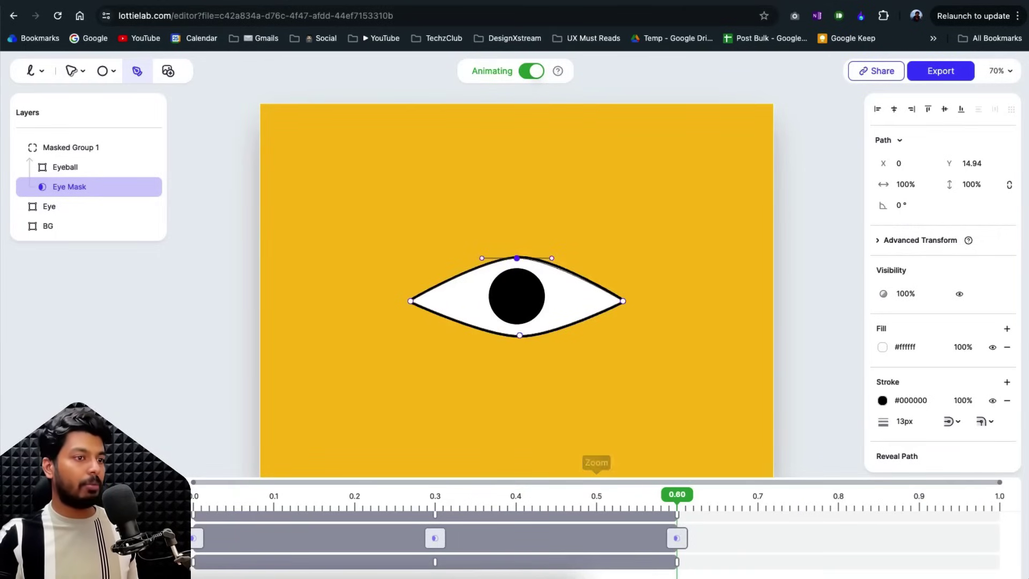
{"action": "key", "text": "Escape"}
{"action": "key", "text": "space"}
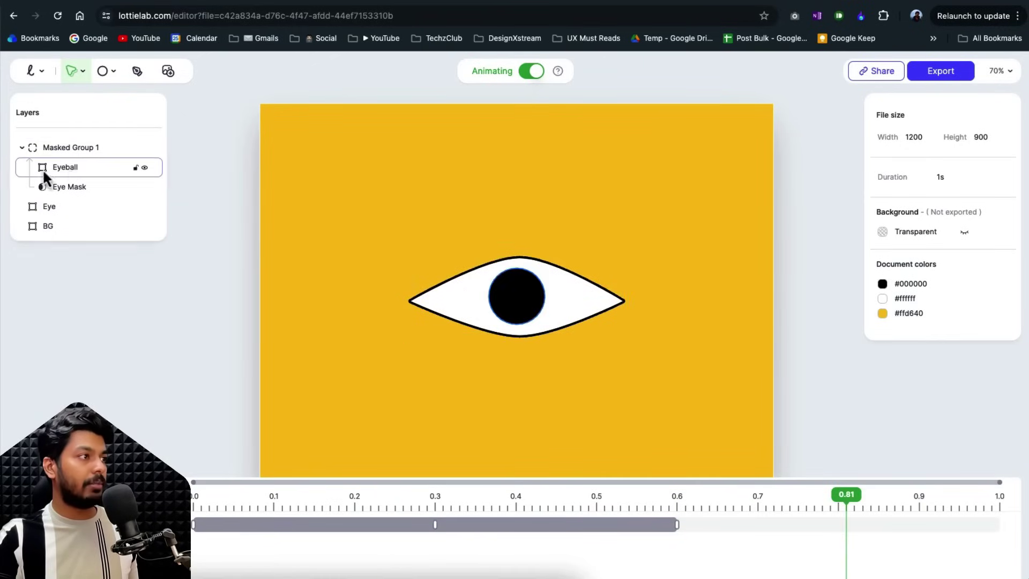
Key the Eyeball to X -63.12 at 0.20 s and X 86.09 at 0.80 s, then play.
{"action": "left_click", "coordinate": [75, 166]}
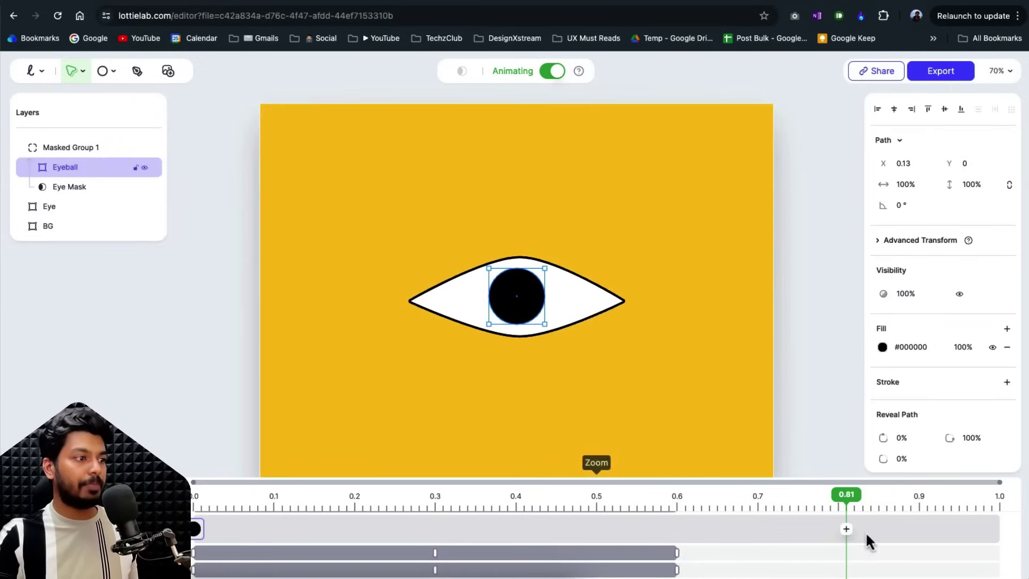
{"action": "left_click_drag", "start_coordinate": [858, 526], "coordinate": [356, 528]}
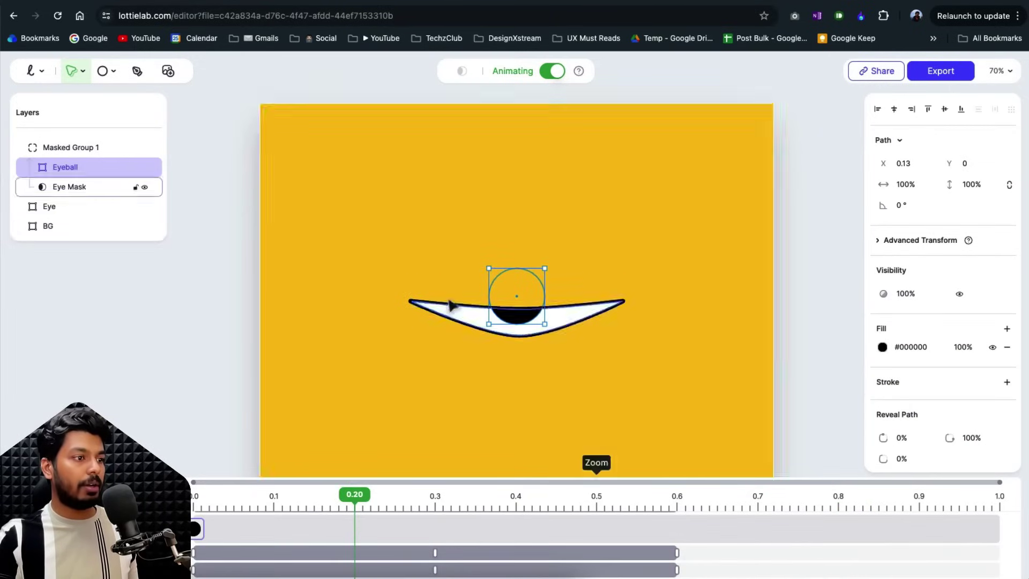
{"action": "left_click_drag", "start_coordinate": [524, 319], "coordinate": [504, 319]}
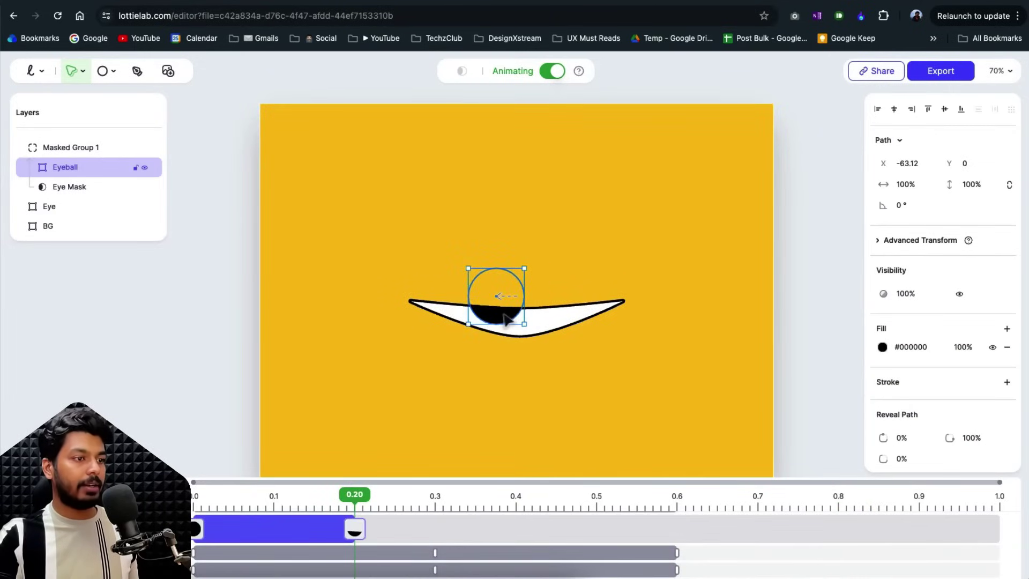
{"action": "left_click_drag", "start_coordinate": [354, 494], "coordinate": [838, 497]}
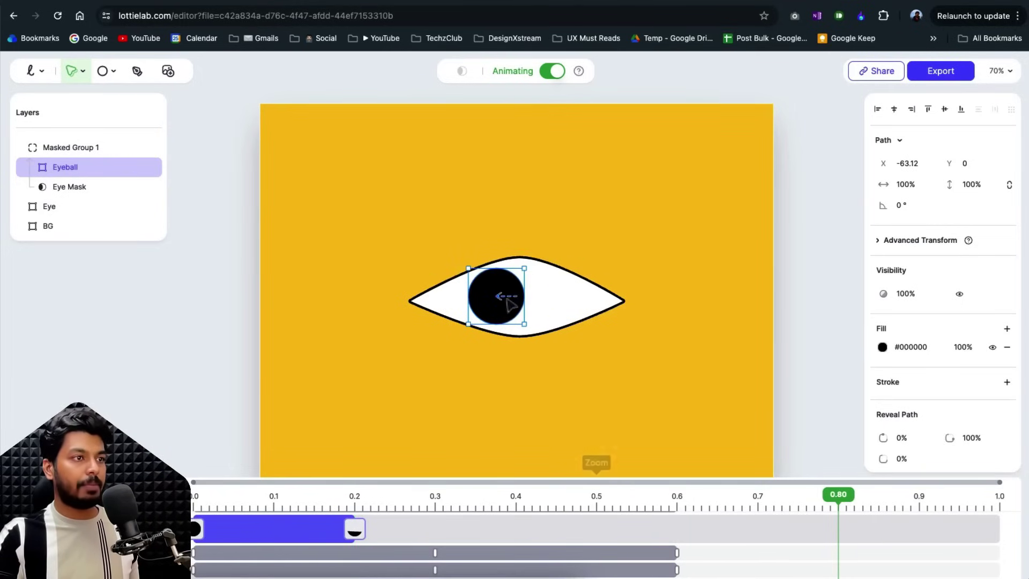
{"action": "left_click_drag", "start_coordinate": [505, 316], "coordinate": [553, 318]}
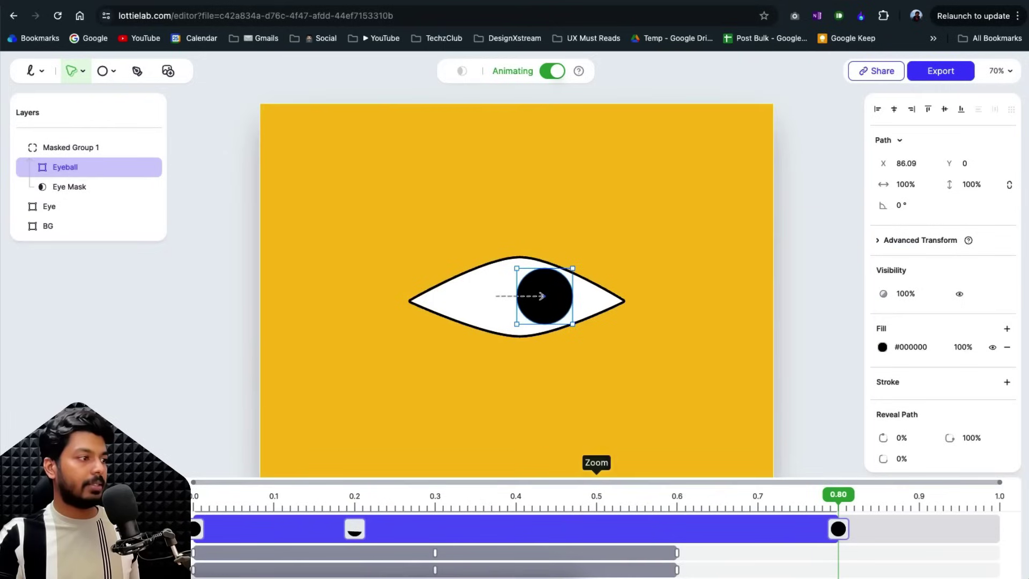
{"action": "left_click", "coordinate": [111, 418]}
{"action": "key", "text": "space"}
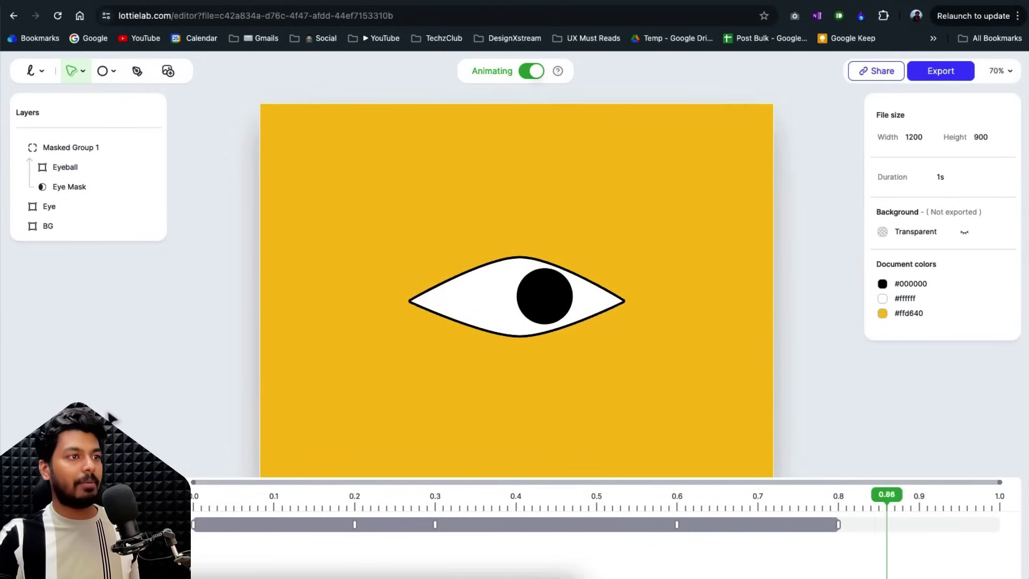
Group the eye's layers, excluding the background, and turn animation mode off.
{"action": "key", "text": "space"}
{"action": "key", "text": "ctrl+a"}
{"action": "left_click", "coordinate": [184, 368]}
{"action": "left_click_drag", "start_coordinate": [266, 314], "coordinate": [711, 381]}
{"action": "left_click", "coordinate": [675, 395], "text": "shift"}
{"action": "key", "text": "ctrl+g"}
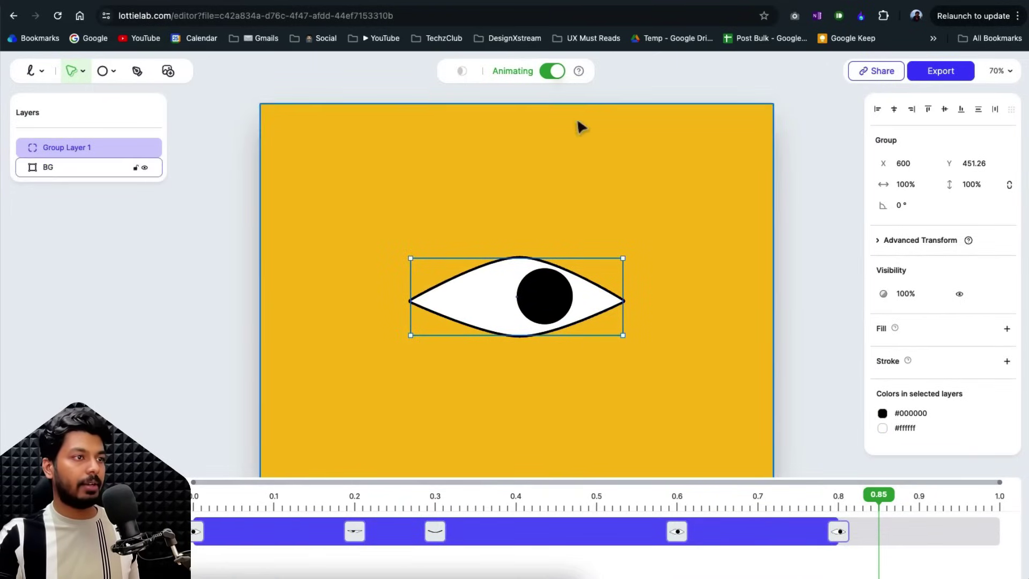
{"action": "left_click", "coordinate": [552, 70]}
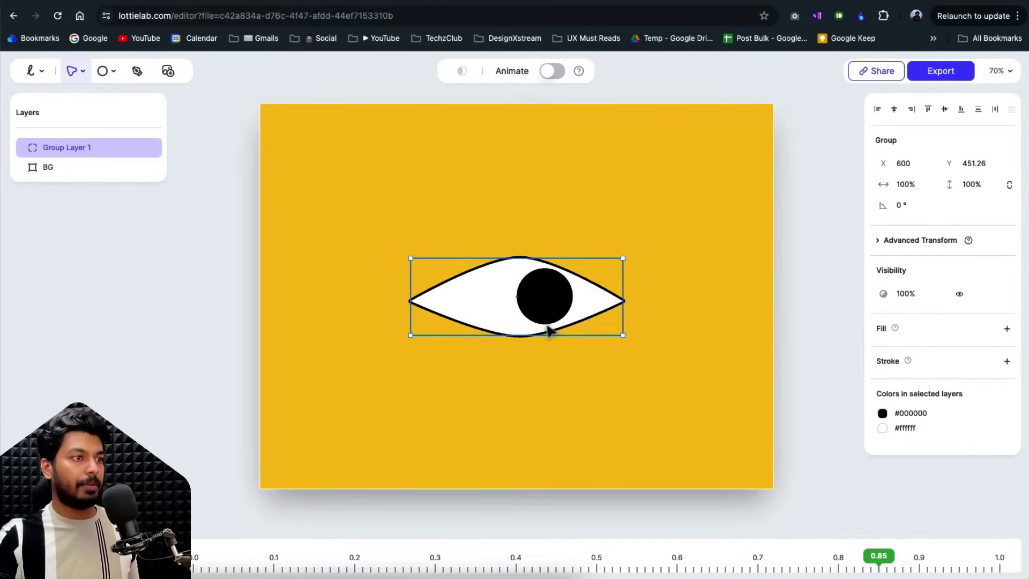
Shrink the eye group to 82.6%, copy it to the right, and centre both eyes.
{"action": "left_click_drag", "start_coordinate": [536, 329], "coordinate": [439, 332]}
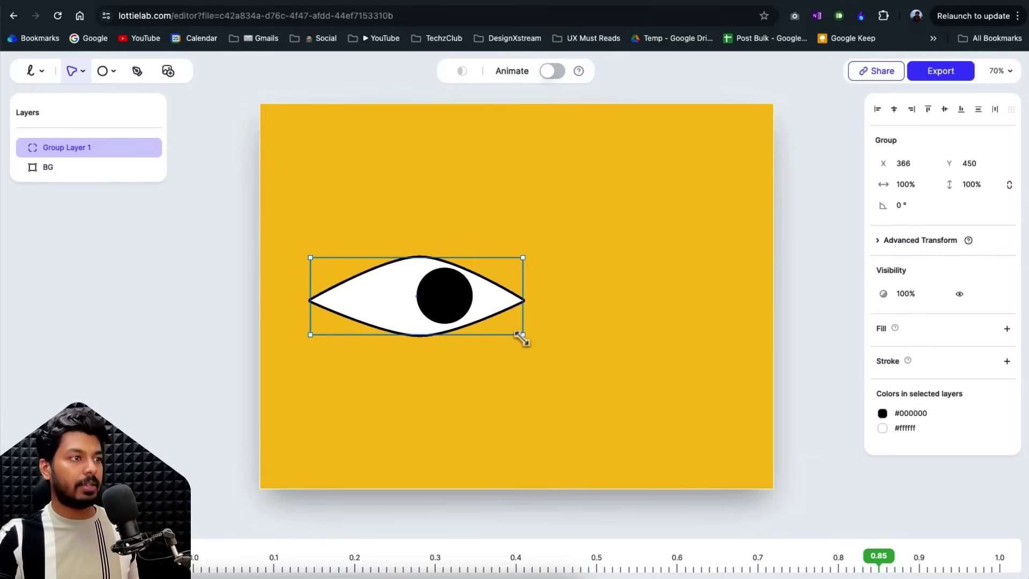
{"action": "left_click_drag", "start_coordinate": [521, 337], "coordinate": [482, 325]}
{"action": "left_click_drag", "start_coordinate": [379, 304], "coordinate": [601, 288]}
{"action": "left_click", "coordinate": [436, 294], "text": "shift"}
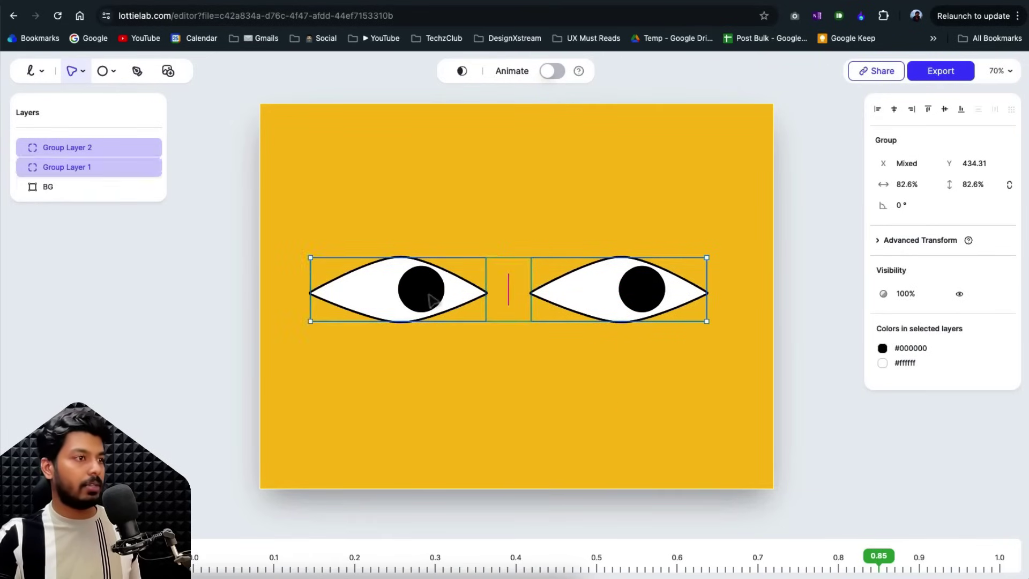
{"action": "left_click_drag", "start_coordinate": [408, 305], "coordinate": [418, 307]}
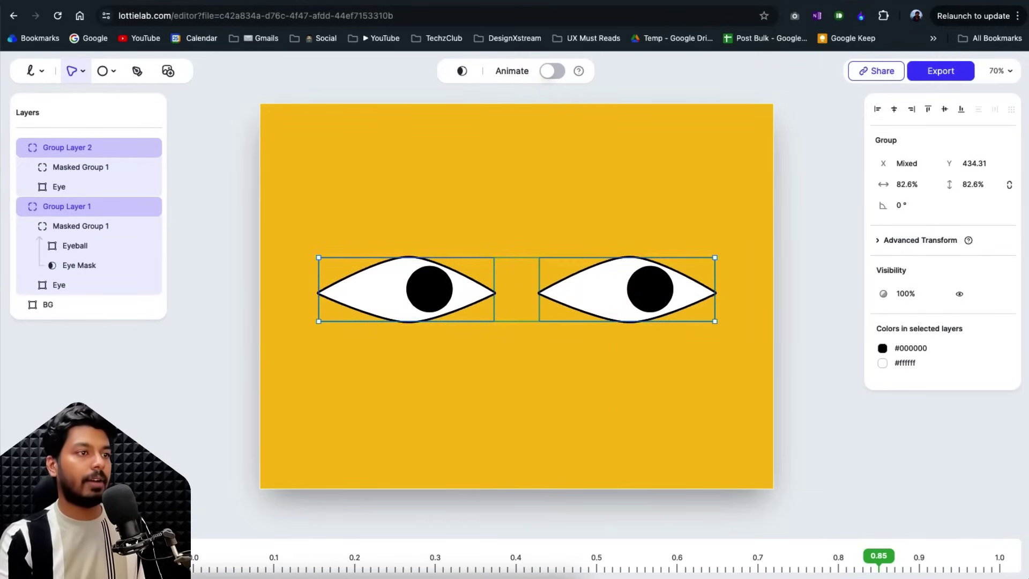
{"action": "key", "text": "space"}
{"action": "key", "text": "Escape"}
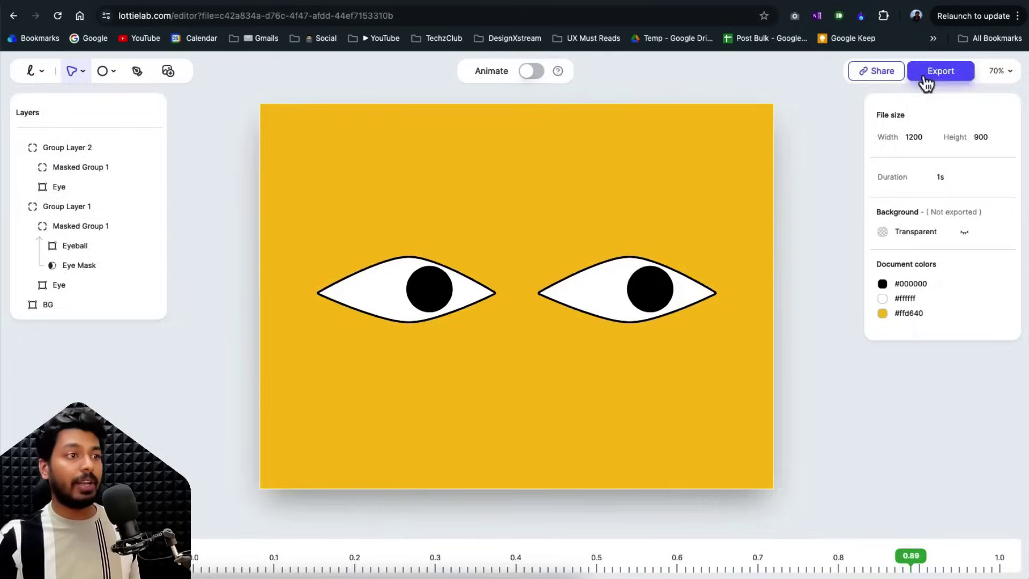
Open the export options and browse the Framer and HTML embed instructions, ending on Lottie Embed.
{"action": "left_click", "coordinate": [924, 76]}
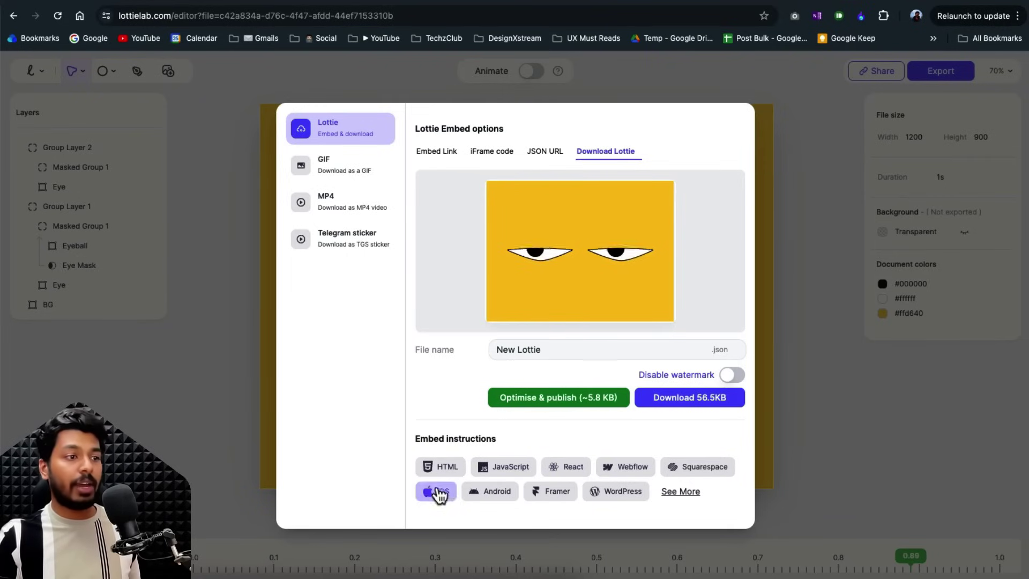
{"action": "left_click", "coordinate": [552, 494]}
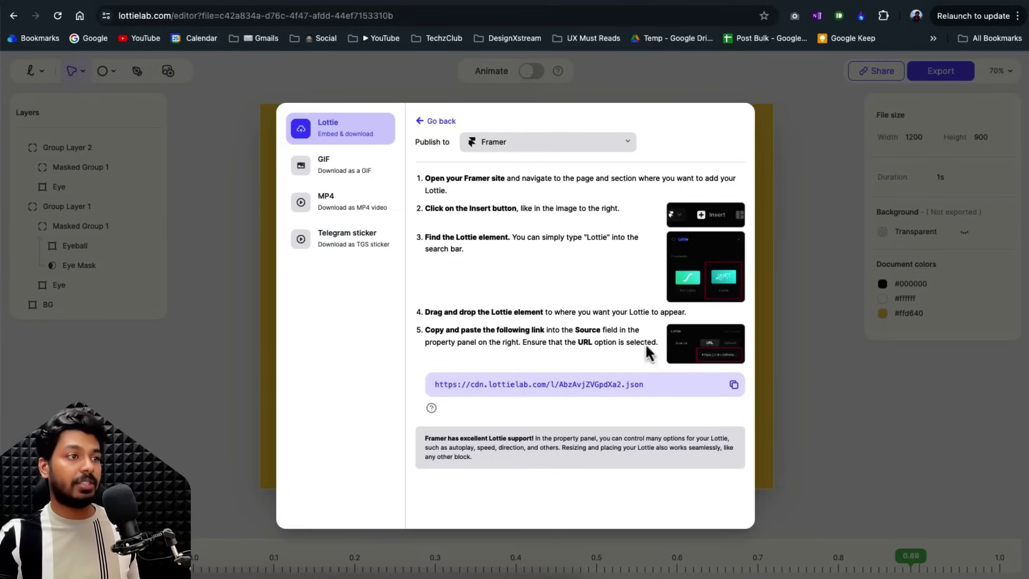
{"action": "left_click", "coordinate": [426, 129]}
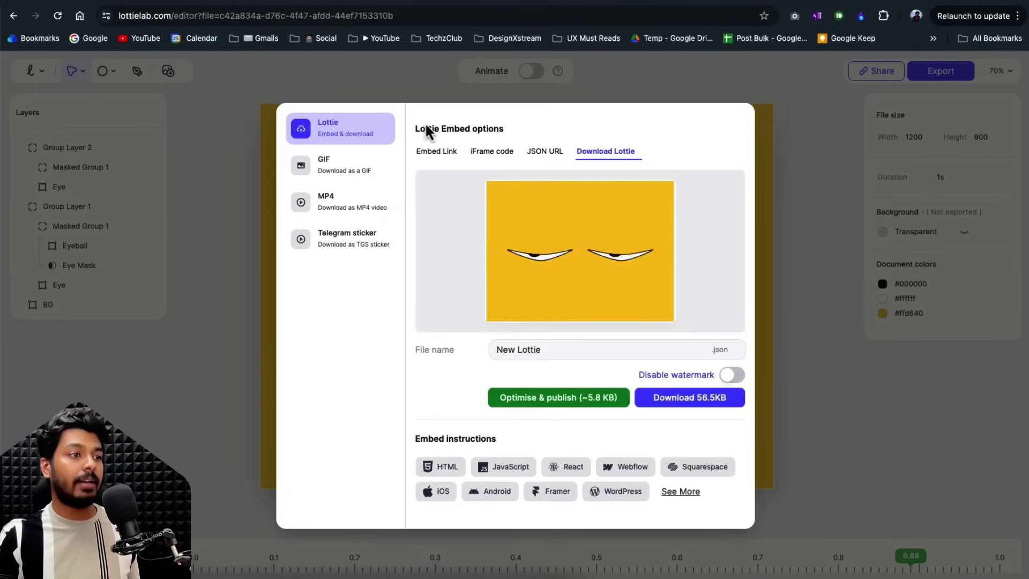
{"action": "left_click", "coordinate": [450, 468]}
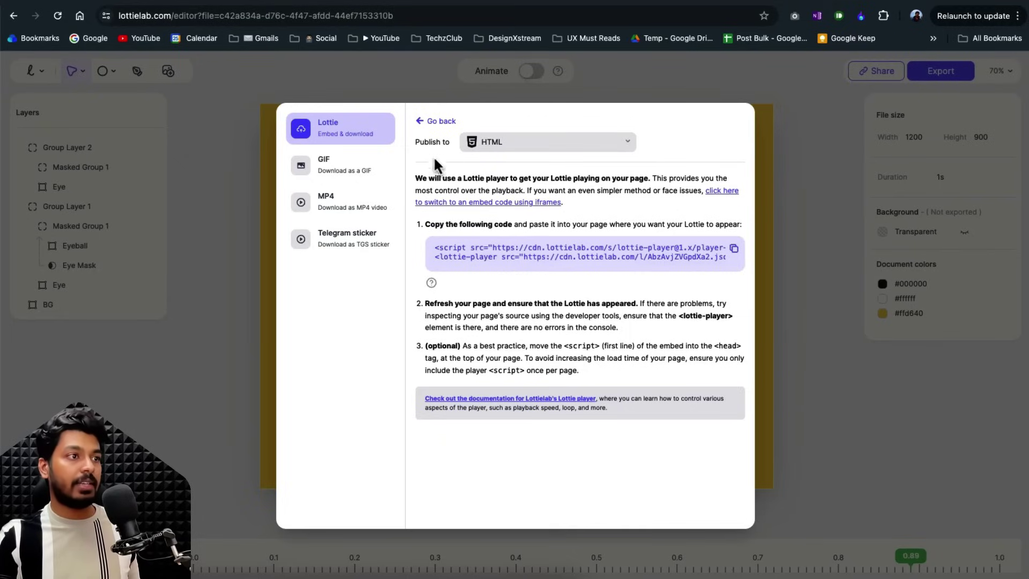
{"action": "left_click", "coordinate": [421, 124]}
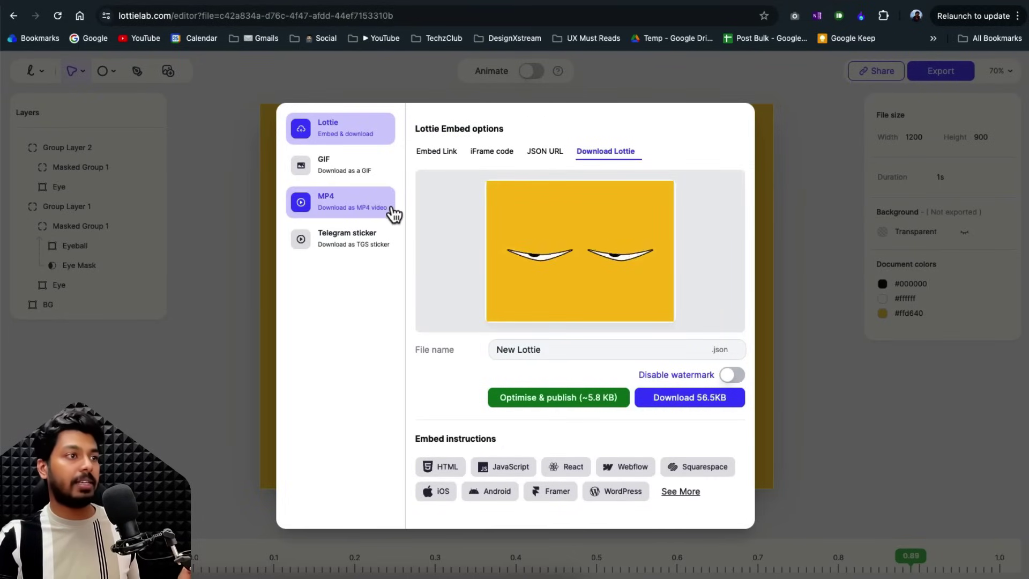
{"action": "left_click", "coordinate": [351, 165]}
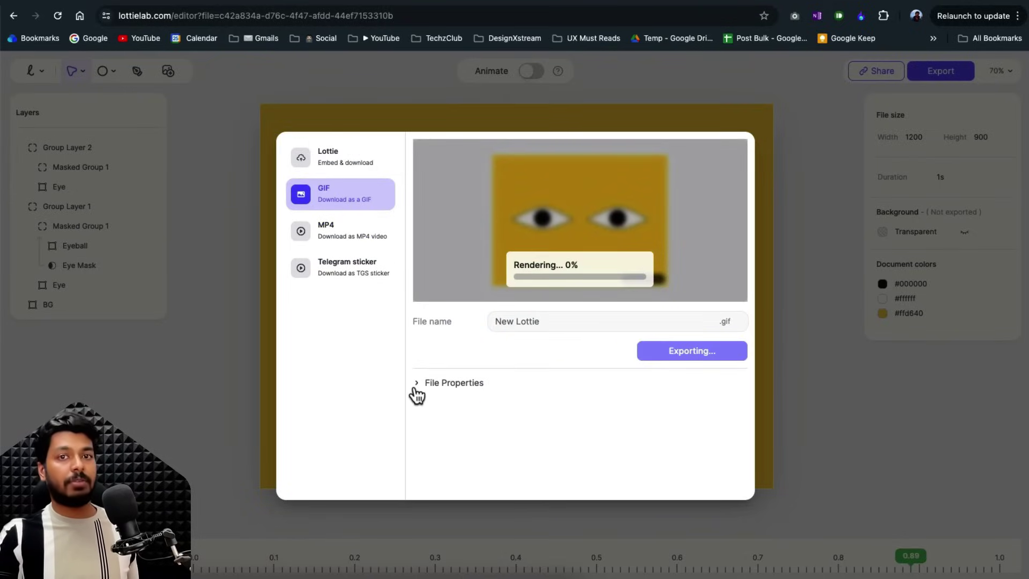
{"action": "left_click", "coordinate": [354, 236]}
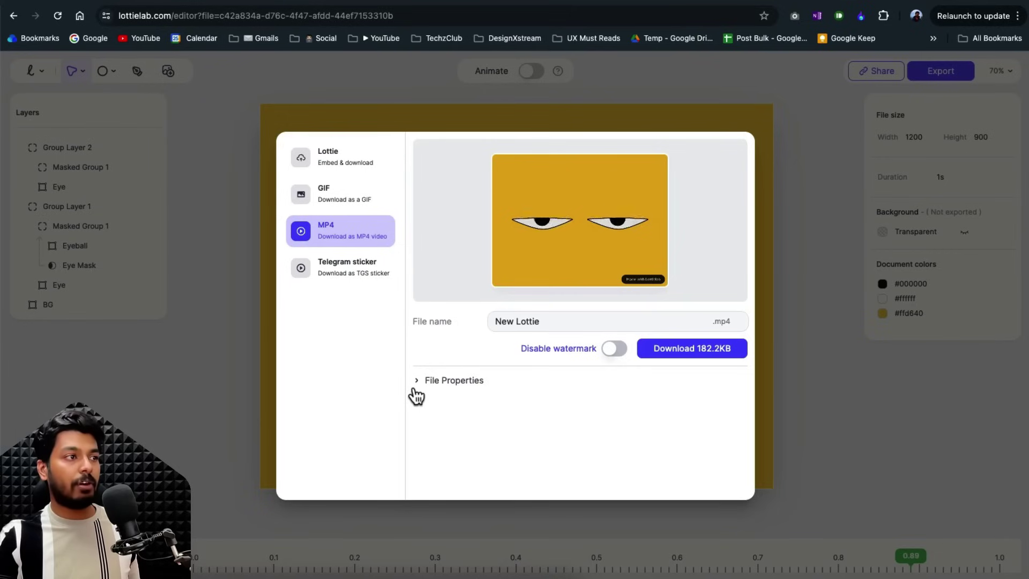
{"action": "left_click", "coordinate": [415, 390]}
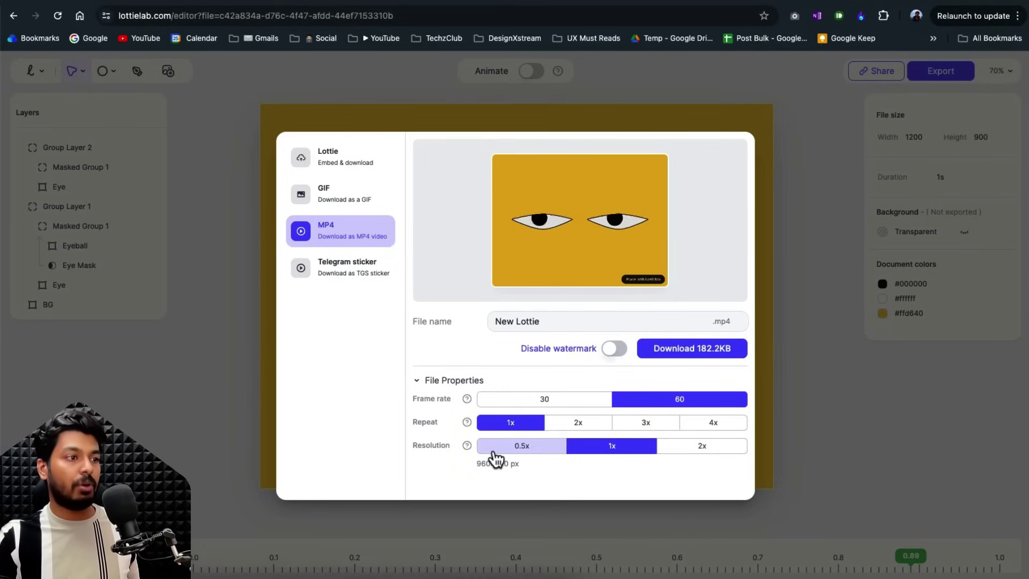
Return to the Lottie export options and display the CDN embed link for the two-eye animation.
{"action": "left_click", "coordinate": [343, 170]}
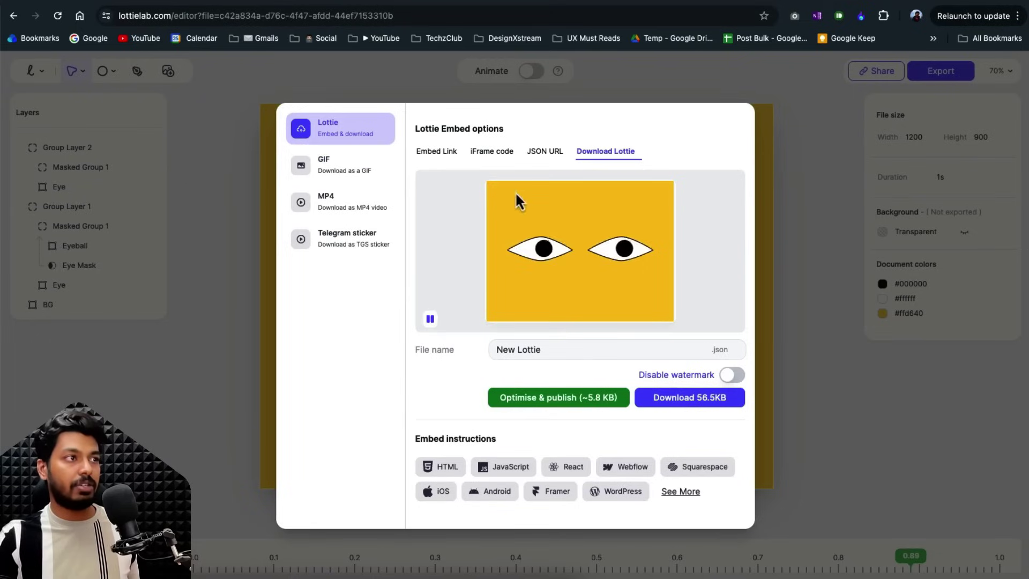
{"action": "left_click", "coordinate": [459, 161]}
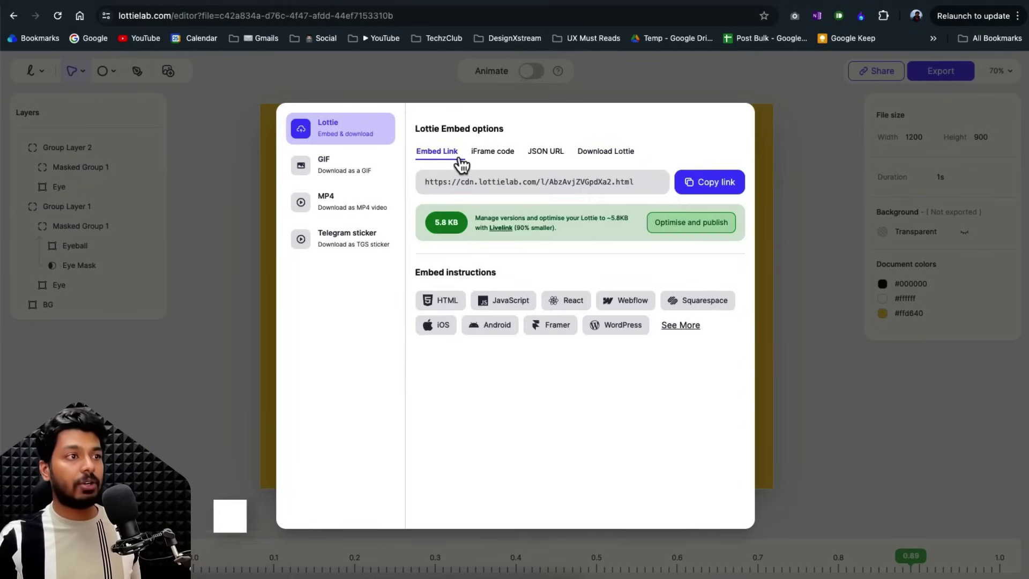